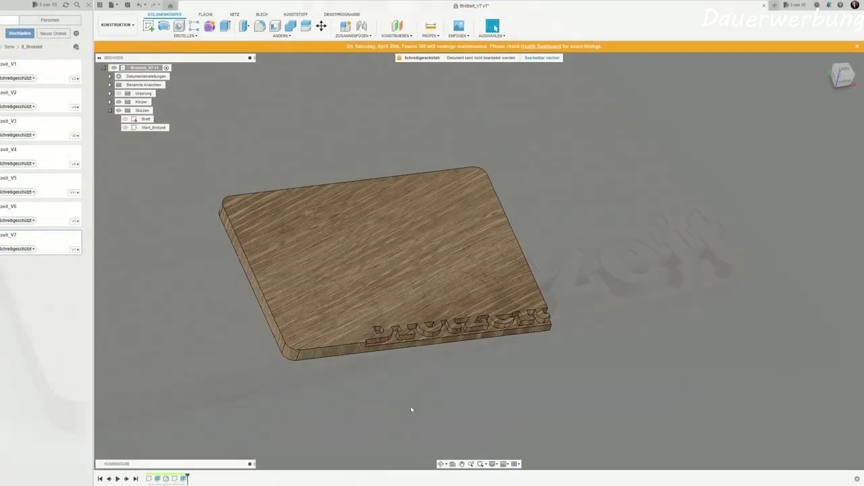
# Orbit the Brotzeit_V7 cutting board to see its raised lettering from a new angle
pyautogui.moveTo(410, 406)
pyautogui.keyDown('shift'); pyautogui.mouseDown(button='middle')
pyautogui.moveTo(474, 407)
pyautogui.moveTo(515, 450)
pyautogui.moveTo(448, 421)
pyautogui.mouseUp(button='middle'); pyautogui.keyUp('shift')
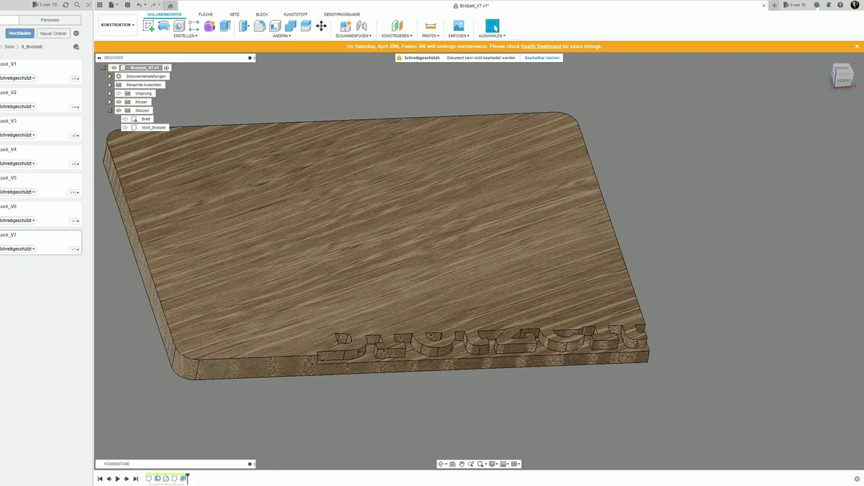
# Inspect the Brett outline sketch, then open the Wort_Brotzeit sketch for editing
pyautogui.doubleClick(146, 119)
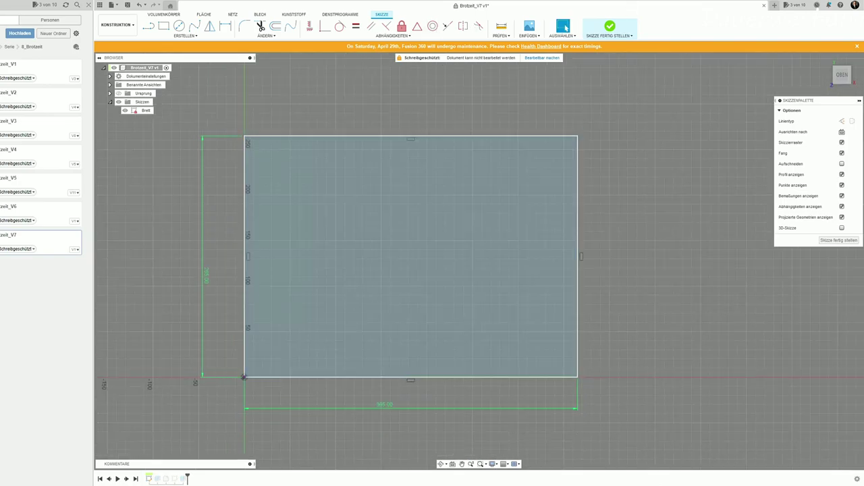
pyautogui.click(609, 28)
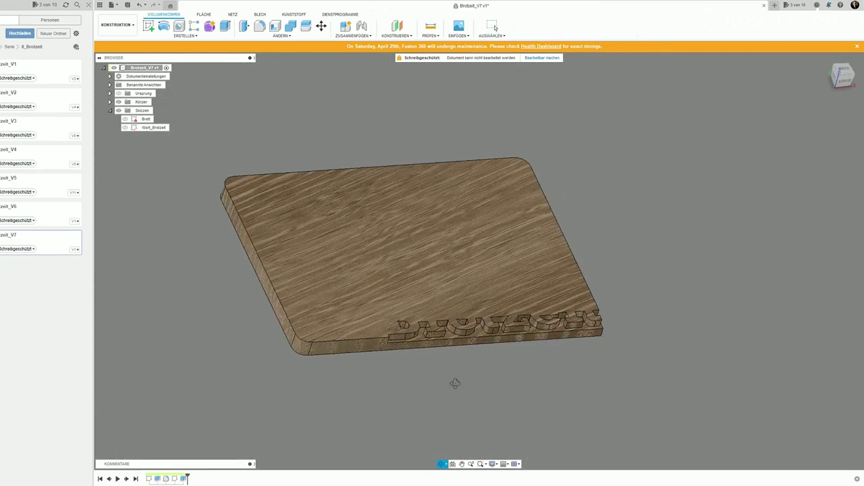
pyautogui.moveTo(374, 403); pyautogui.dragTo(248, 406, button='middle')
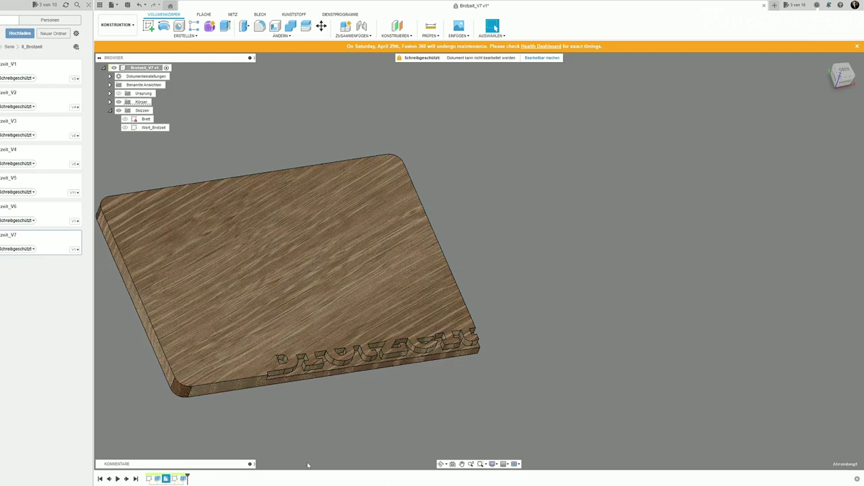
pyautogui.moveTo(309, 418); pyautogui.dragTo(358, 379, button='middle')
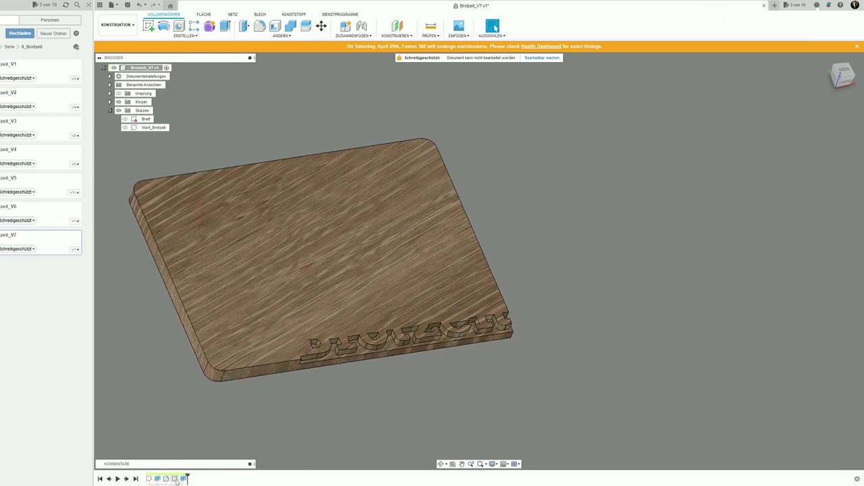
pyautogui.click(174, 479)
pyautogui.doubleClick(384, 329)
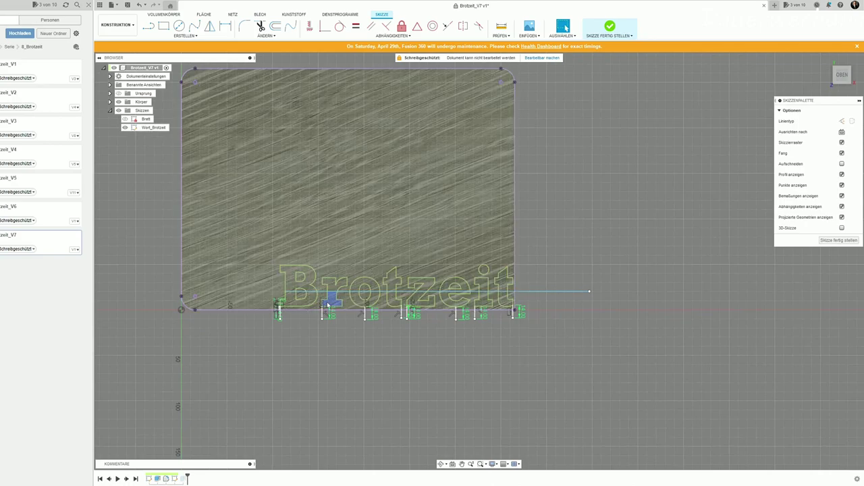
# Check the 14 mm vertical guide lines beneath the 'Brotzeit' text
pyautogui.scroll(3, 329, 301)
pyautogui.scroll(1, 329, 301)
pyautogui.click(192, 339)
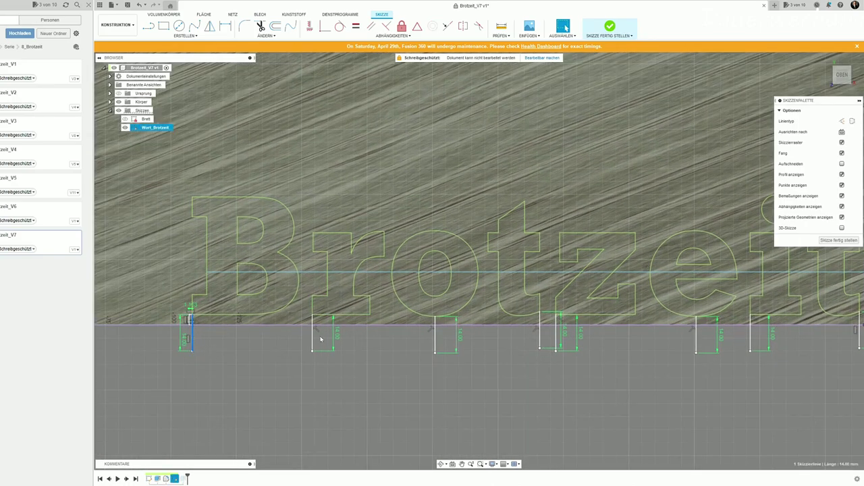
pyautogui.click(435, 343)
pyautogui.click(558, 340)
pyautogui.moveTo(565, 359); pyautogui.dragTo(289, 358, button='middle')
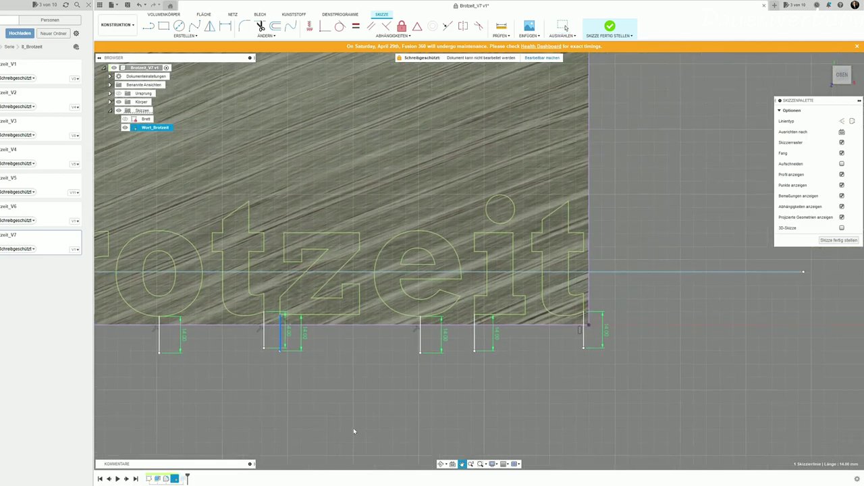
pyautogui.press('Escape')
pyautogui.click(418, 335)
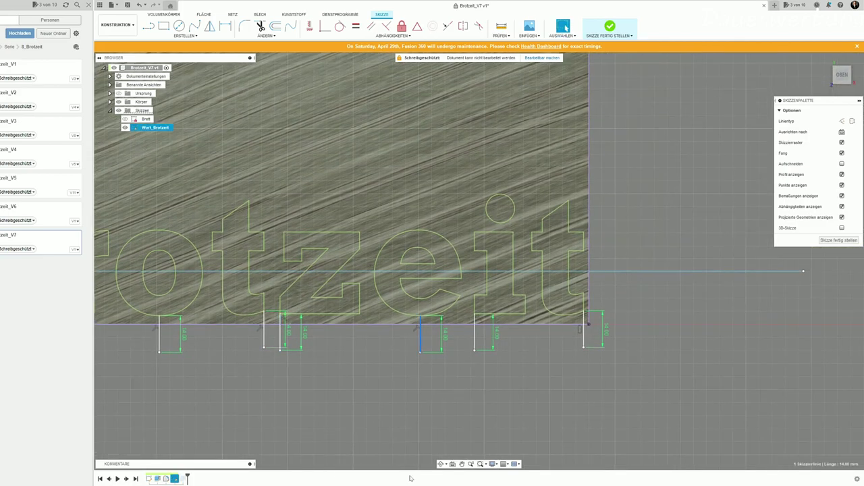
# Inspect the horizontal text line and z letter profile, then finish the lettering sketch
pyautogui.scroll(-2, 354, 458)
pyautogui.moveTo(196, 270); pyautogui.dragTo(263, 251, button='middle')
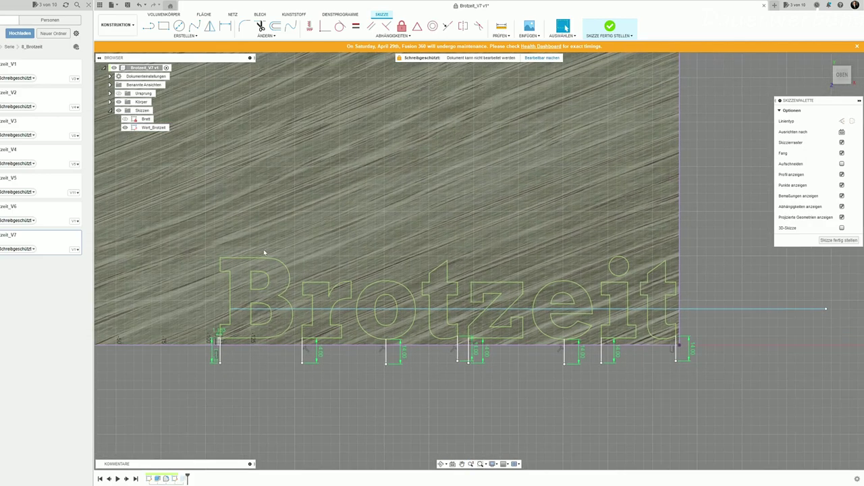
pyautogui.click(304, 309)
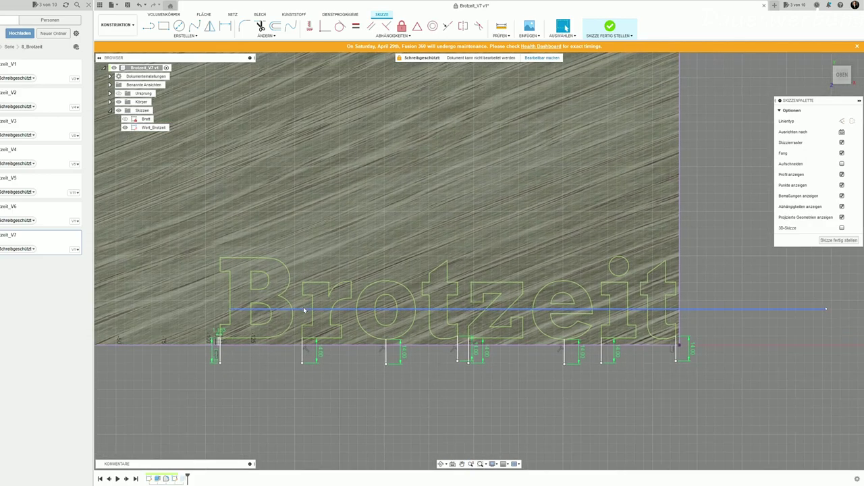
pyautogui.click(355, 409)
pyautogui.click(496, 324)
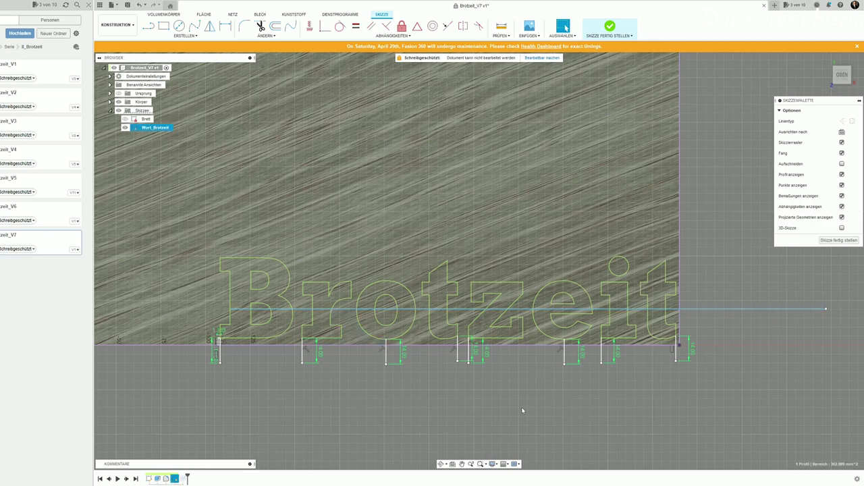
pyautogui.click(610, 27)
pyautogui.keyDown('shift'); pyautogui.moveTo(458, 381); pyautogui.dragTo(385, 304, button='middle'); pyautogui.keyUp('shift')
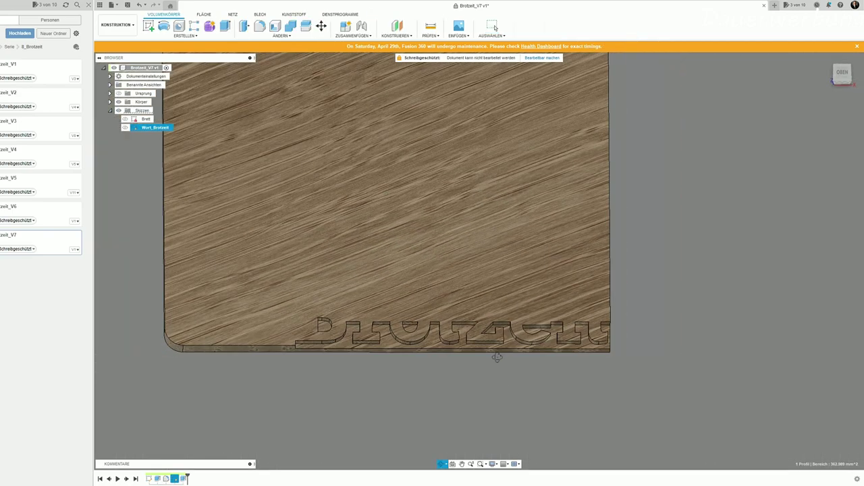
# Review the lettering cut extrusion (12 profiles, -8 mm) and close it unchanged
pyautogui.doubleClick(183, 478)
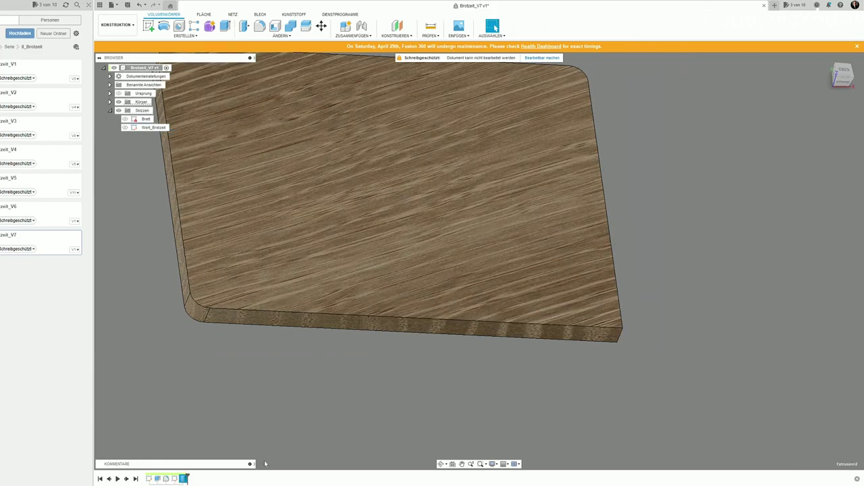
pyautogui.scroll(5, 409, 311)
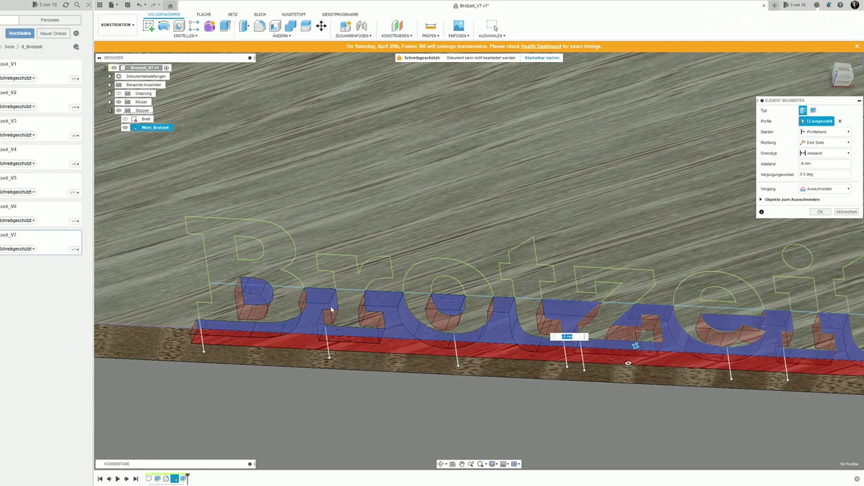
pyautogui.keyDown('shift'); pyautogui.moveTo(541, 436); pyautogui.dragTo(860, 255, button='middle'); pyautogui.keyUp('shift')
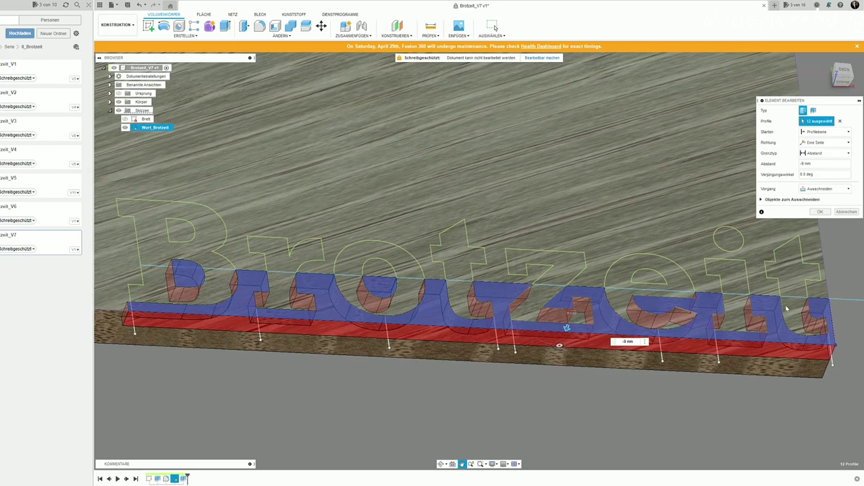
pyautogui.click(846, 211)
# Switch to the Fertigen (Manufacture) workspace
pyautogui.moveTo(425, 344)
pyautogui.keyDown('shift'); pyautogui.mouseDown(button='middle')
pyautogui.moveTo(449, 336)
pyautogui.moveTo(514, 369)
pyautogui.mouseUp(button='middle'); pyautogui.keyUp('shift')
pyautogui.scroll(-5, 449, 335)
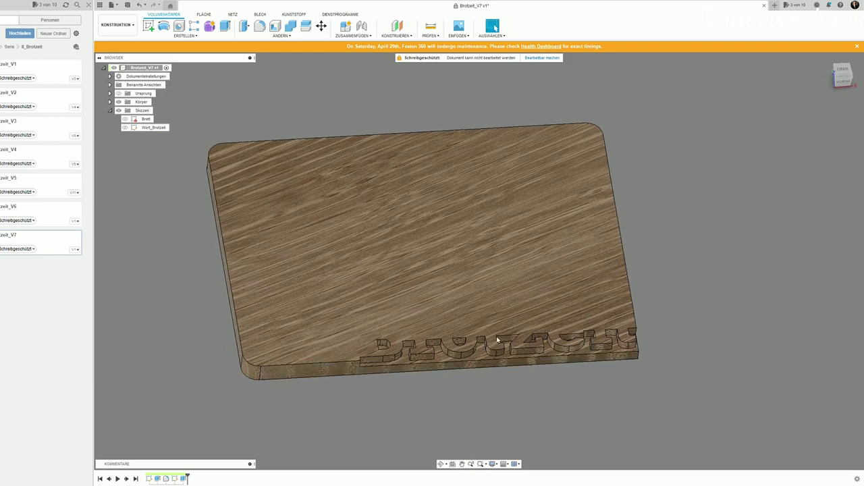
pyautogui.click(119, 25)
pyautogui.click(128, 107)
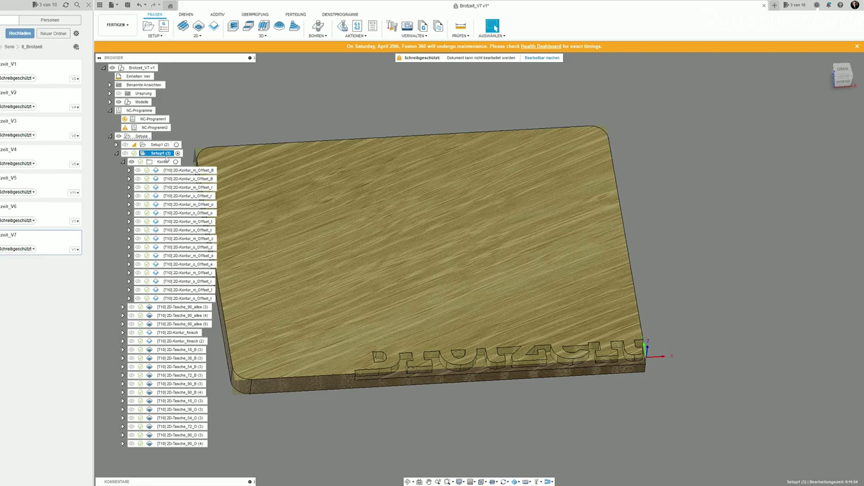
# Check Setup1's relative box stock (365 × 265 × 20 mm) and cancel without changes
pyautogui.doubleClick(162, 154)
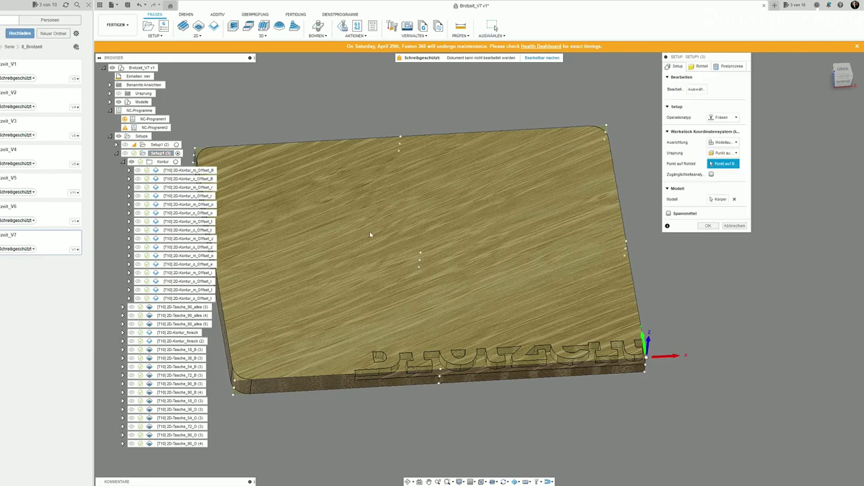
pyautogui.moveTo(640, 337)
pyautogui.keyDown('shift'); pyautogui.mouseDown(button='middle')
pyautogui.moveTo(685, 396)
pyautogui.moveTo(666, 356)
pyautogui.mouseUp(button='middle'); pyautogui.keyUp('shift')
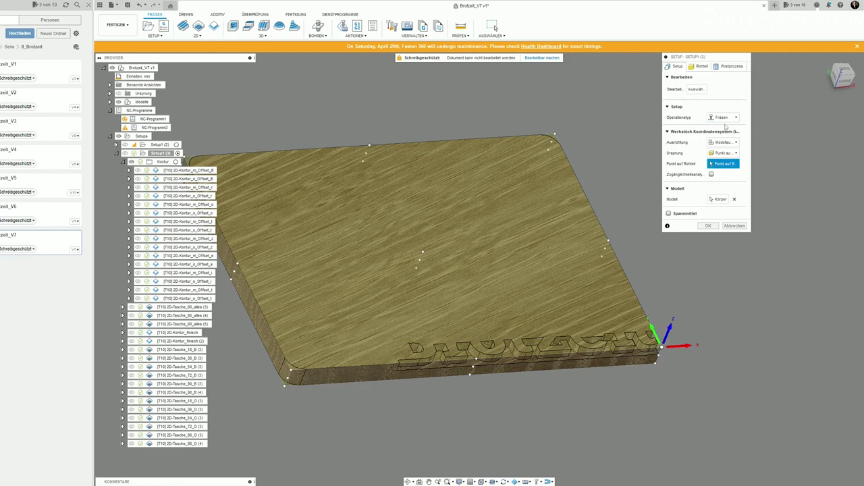
pyautogui.click(701, 67)
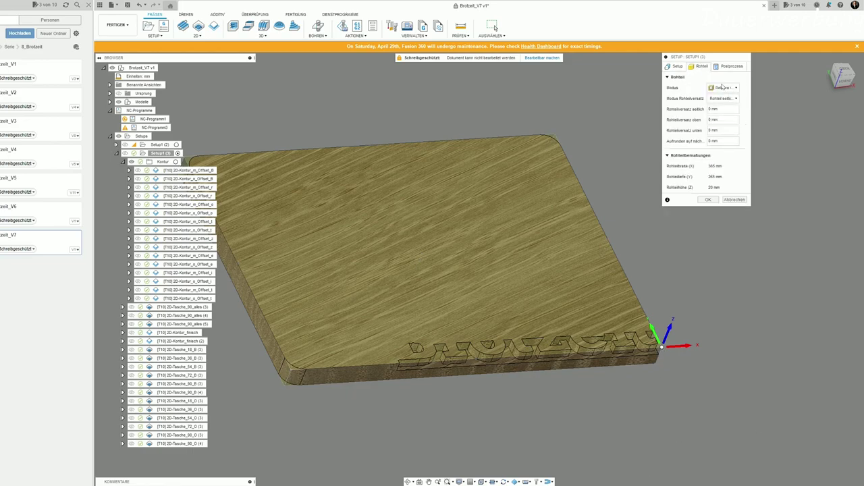
pyautogui.click(722, 88)
pyautogui.click(743, 105)
pyautogui.keyDown('shift'); pyautogui.moveTo(539, 208); pyautogui.dragTo(751, 205, button='middle'); pyautogui.keyUp('shift')
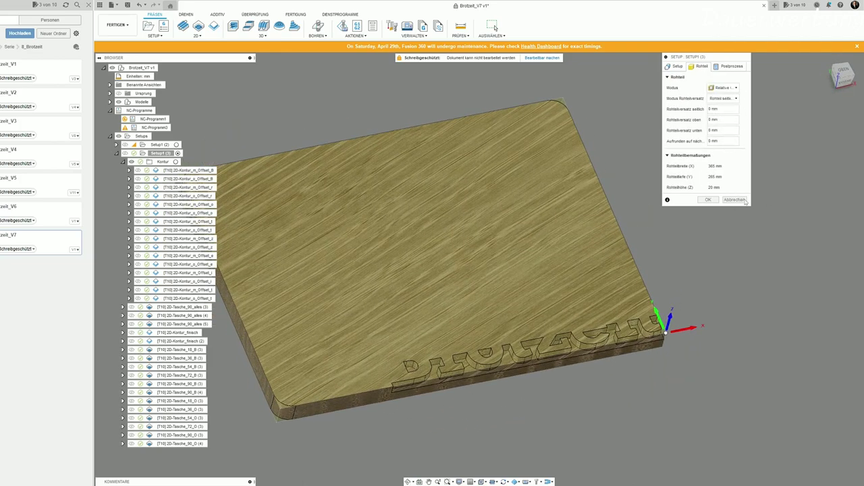
pyautogui.click(735, 200)
# Expand the Kontur folder and display the 2D-Kontur_m_Offset_B toolpath
pyautogui.click(157, 162)
pyautogui.click(123, 162)
pyautogui.click(123, 162)
pyautogui.click(183, 170)
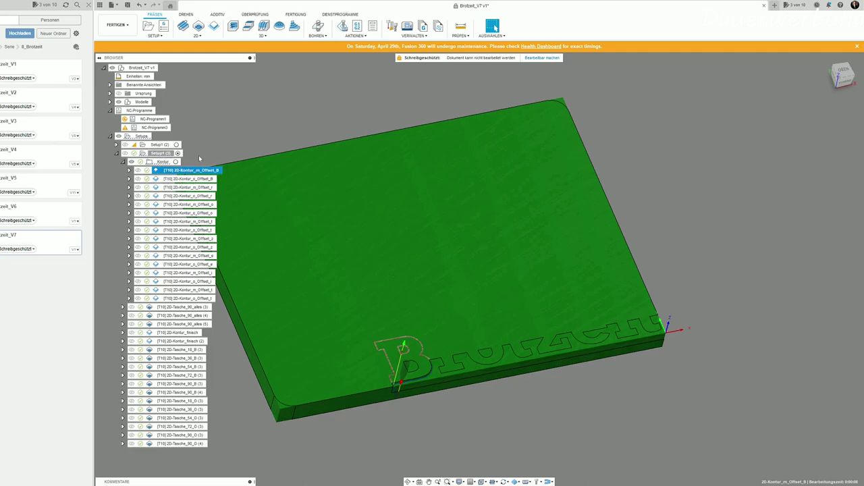
# Edit 2D-Kontur_m_Offset_B and show the Wort_Brotzeit sketch from Brotzeit_V7 v1:1
pyautogui.click(217, 144)
pyautogui.doubleClick(189, 171)
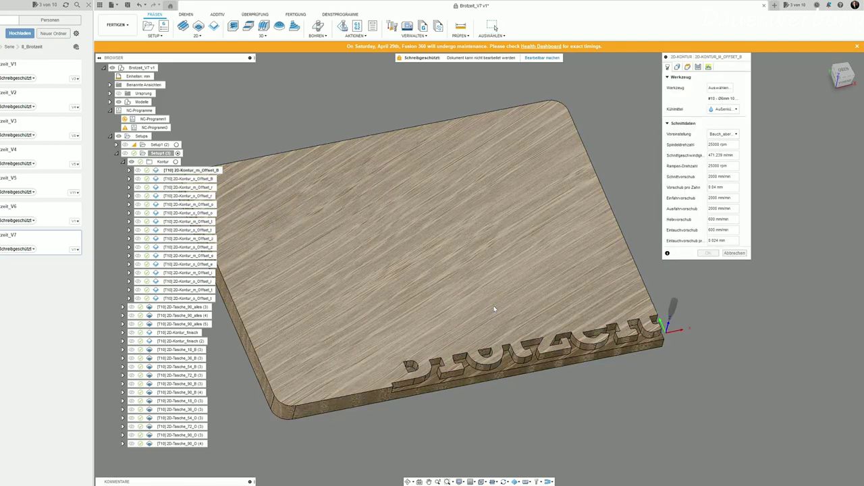
pyautogui.scroll(2, 455, 381)
pyautogui.scroll(2, 456, 380)
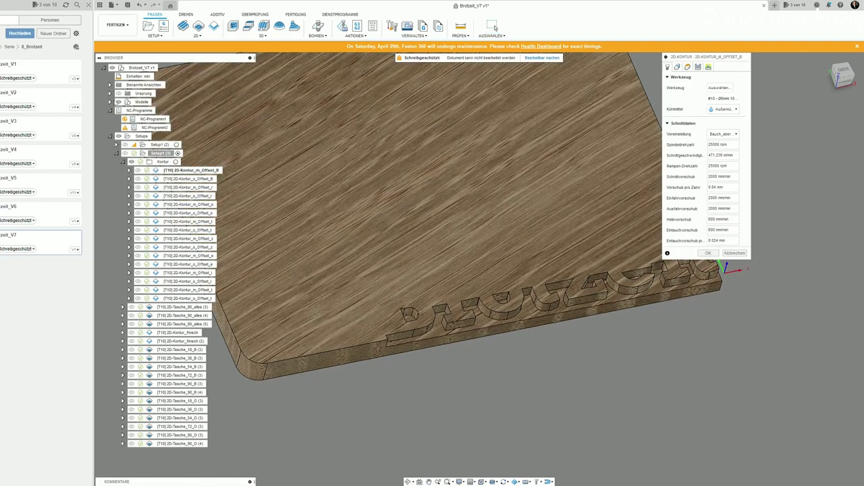
pyautogui.click(109, 102)
pyautogui.click(116, 110)
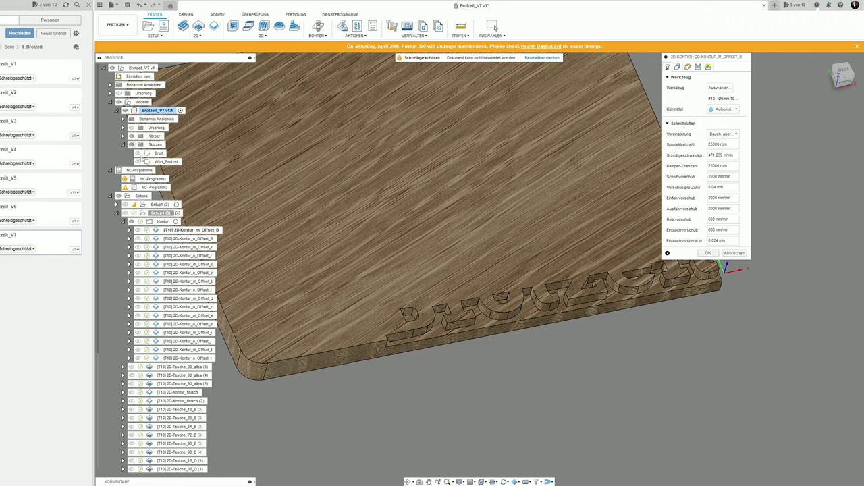
pyautogui.click(138, 162)
# Review the cutting data, keeping the Bauch_aber_gut preset (25000 rpm, 2000 mm/min)
pyautogui.scroll(-1, 572, 423)
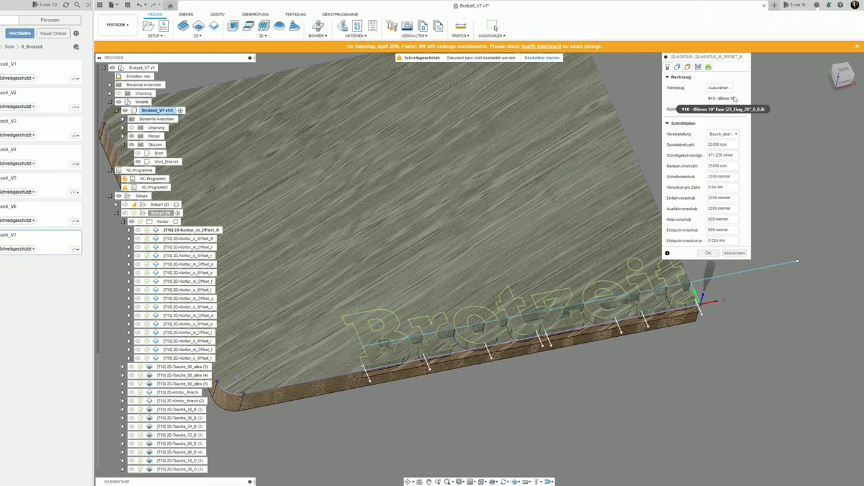
pyautogui.click(732, 134)
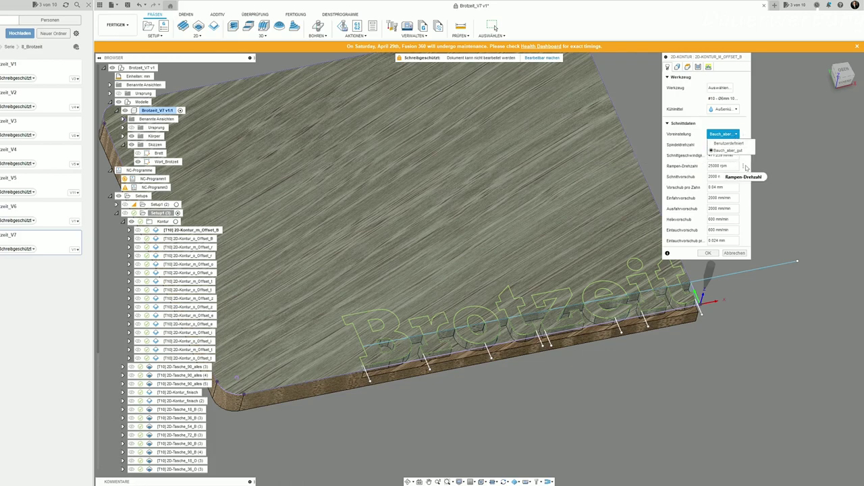
pyautogui.click(747, 167)
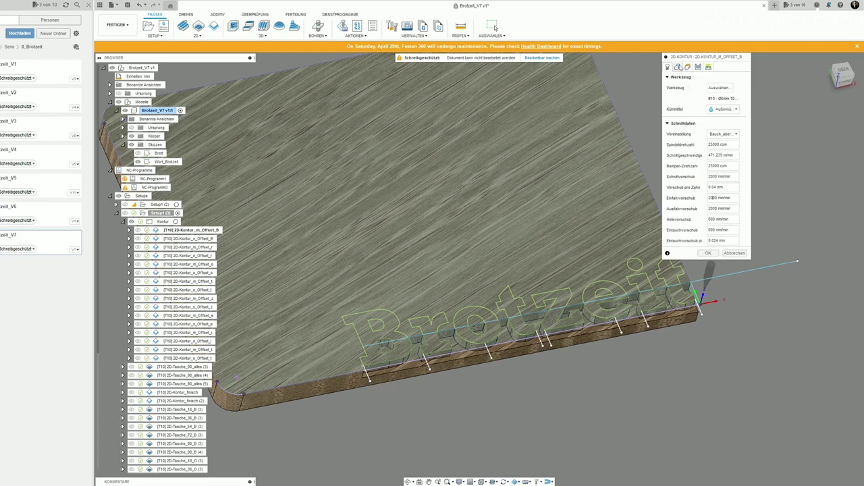
# Hide the wood bodies to view the B's three contour chains, then show its height settings
pyautogui.click(678, 67)
pyautogui.scroll(5, 360, 363)
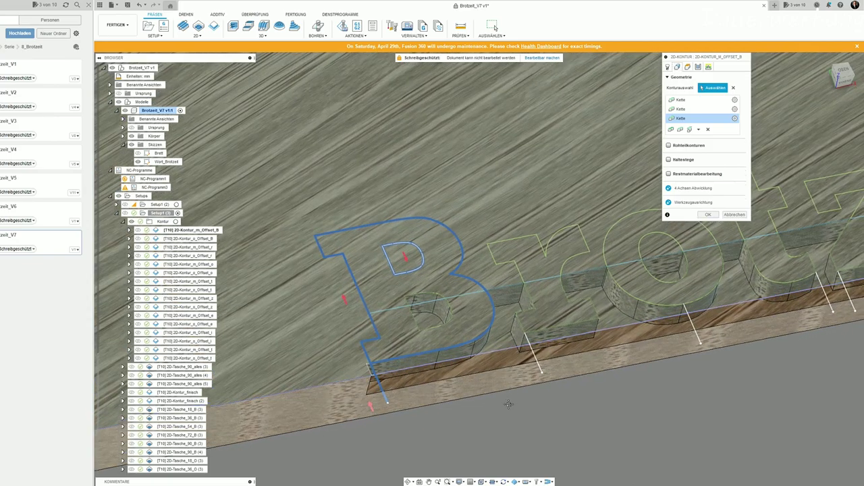
pyautogui.keyDown('shift'); pyautogui.moveTo(508, 404); pyautogui.dragTo(479, 343, button='middle'); pyautogui.keyUp('shift')
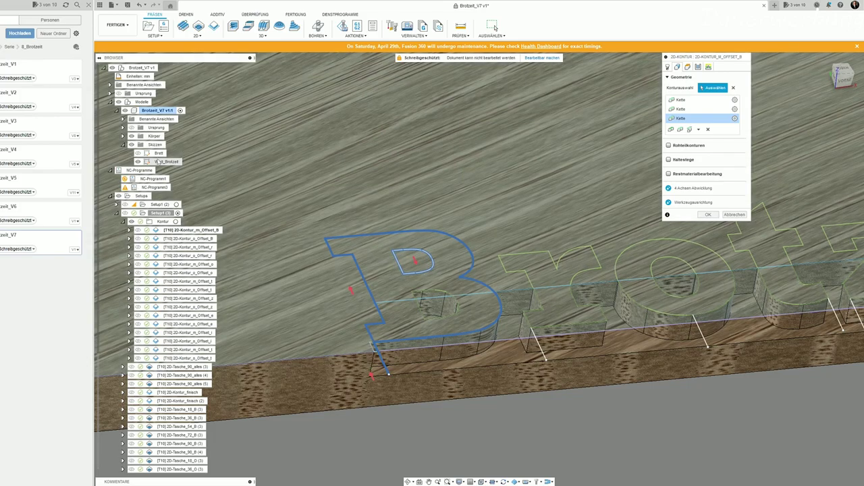
pyautogui.click(131, 135)
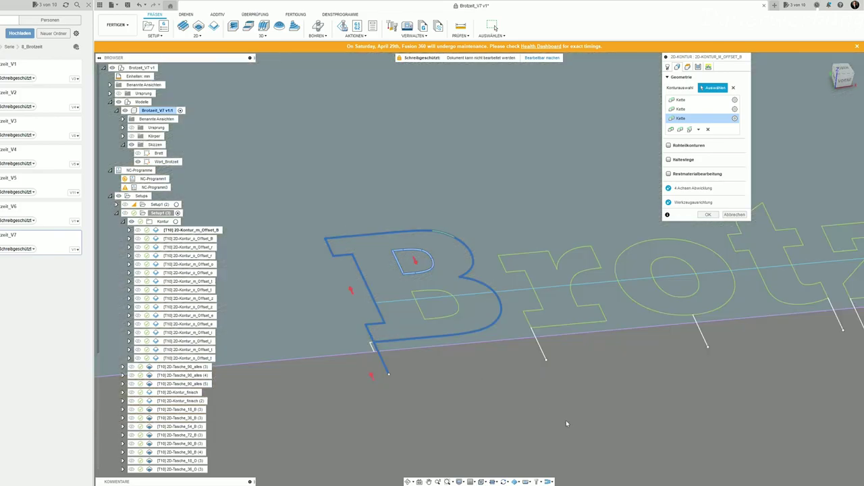
pyautogui.keyDown('shift'); pyautogui.moveTo(682, 380); pyautogui.dragTo(643, 385, button='middle'); pyautogui.keyUp('shift')
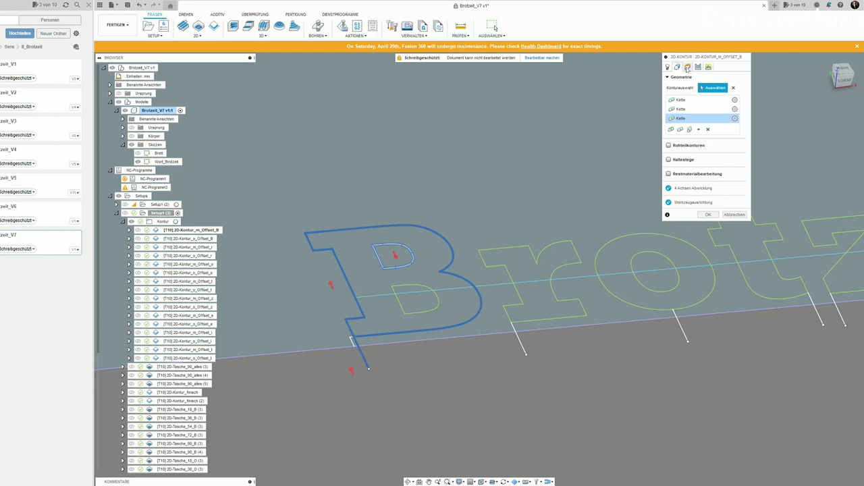
pyautogui.click(687, 67)
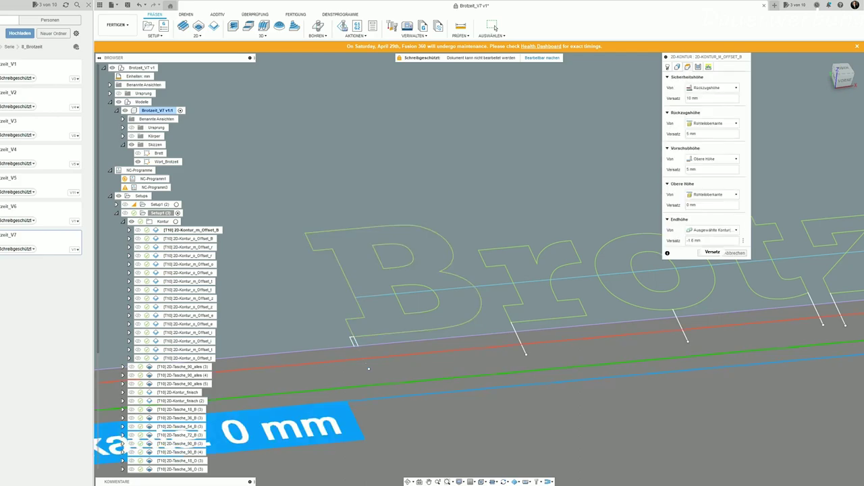
pyautogui.moveTo(714, 230)
pyautogui.click(731, 231)
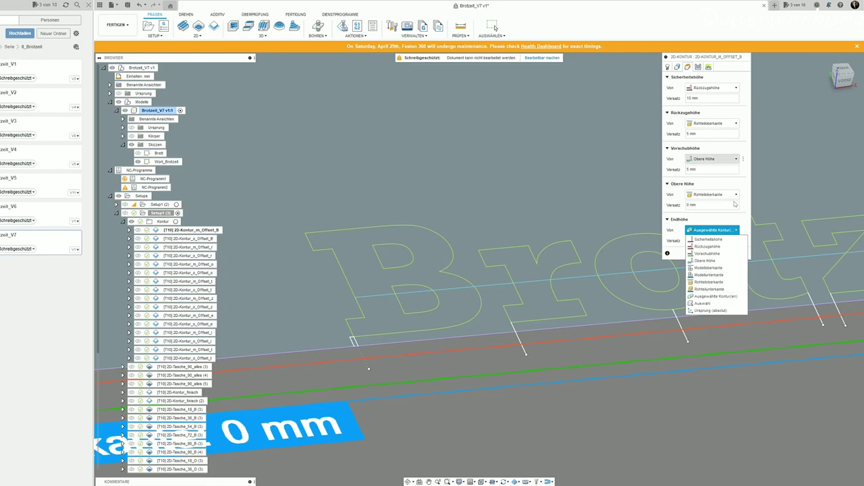
pyautogui.click(749, 216)
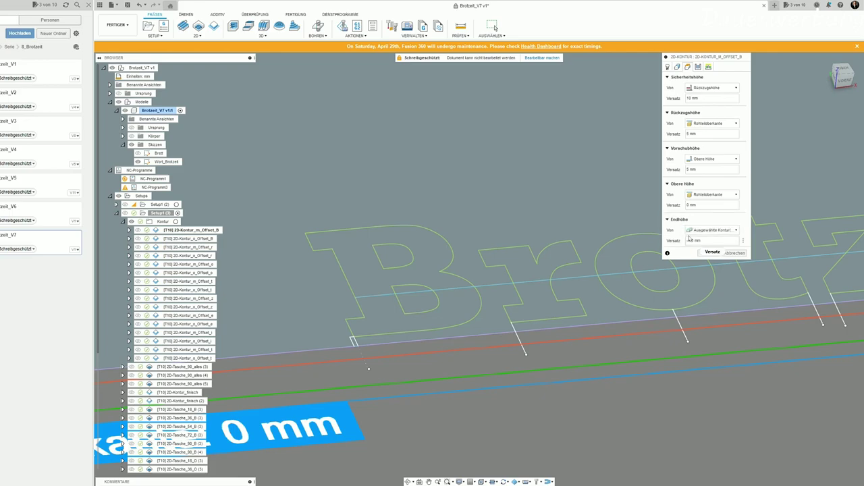
pyautogui.click(696, 240)
pyautogui.click(698, 67)
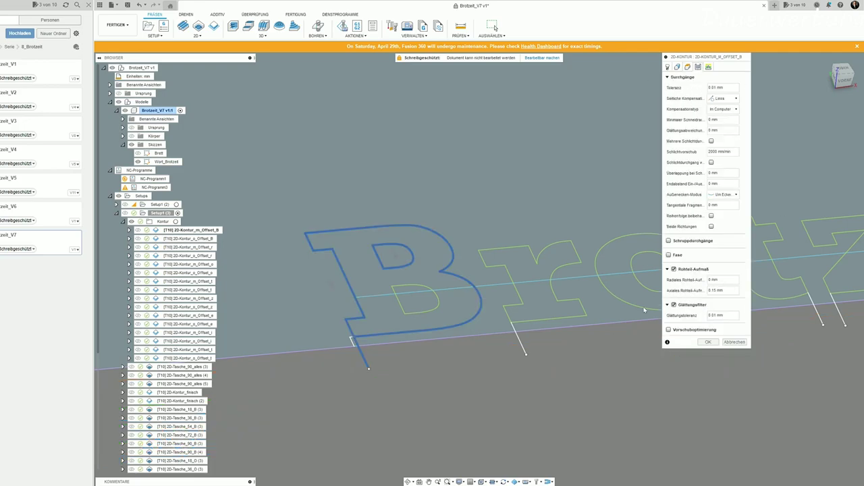
# Check the B's 0 mm radial and 0.15 mm axial stock offsets with the wood shown
pyautogui.click(717, 290)
pyautogui.click(131, 136)
pyautogui.keyDown('shift'); pyautogui.moveTo(351, 406); pyautogui.dragTo(359, 325, button='middle'); pyautogui.keyUp('shift')
pyautogui.scroll(3, 364, 323)
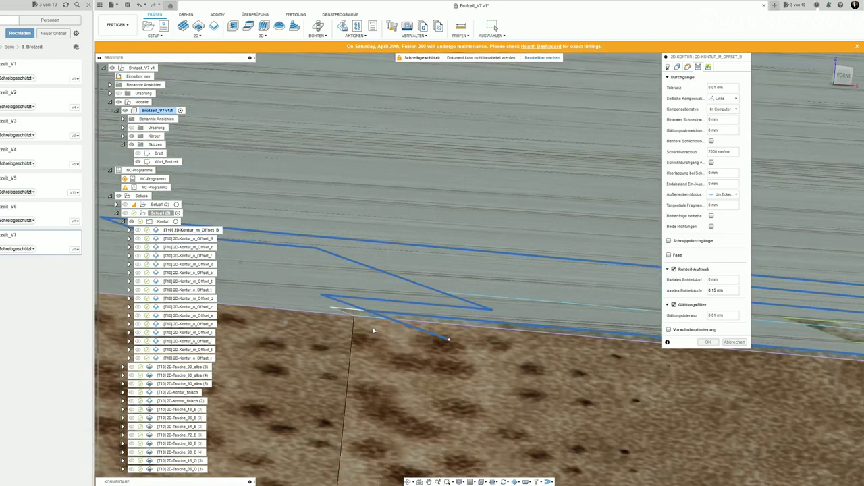
pyautogui.scroll(2, 375, 316)
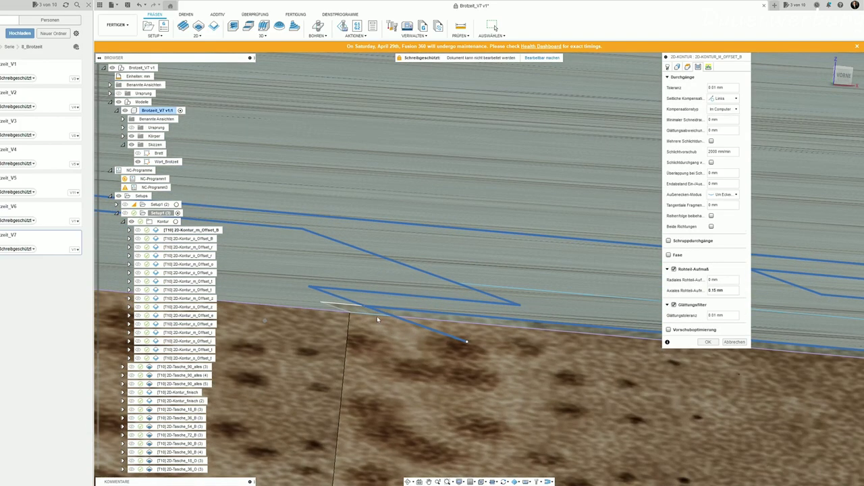
pyautogui.scroll(-2, 383, 322)
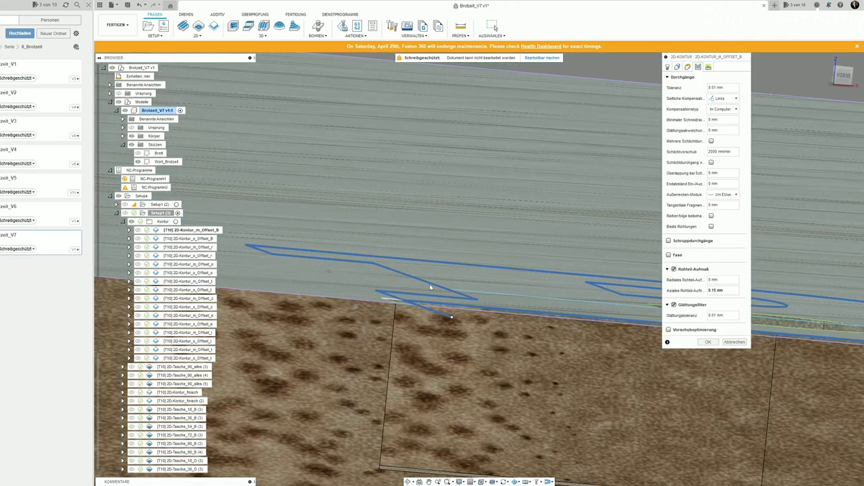
pyautogui.scroll(-2, 428, 289)
# View the B toolpath from above, check its linking settings, and confirm the operation
pyautogui.keyDown('shift'); pyautogui.moveTo(484, 292); pyautogui.dragTo(460, 388, button='middle'); pyautogui.keyUp('shift')
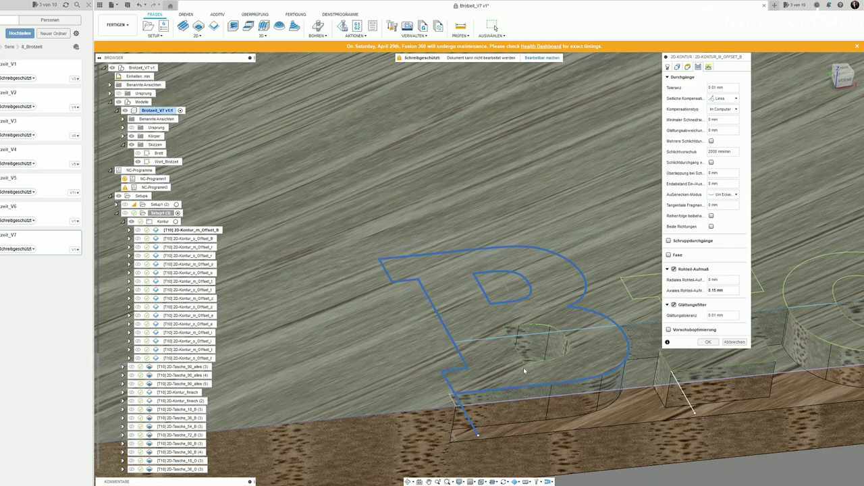
pyautogui.moveTo(474, 389); pyautogui.dragTo(495, 370, button='middle')
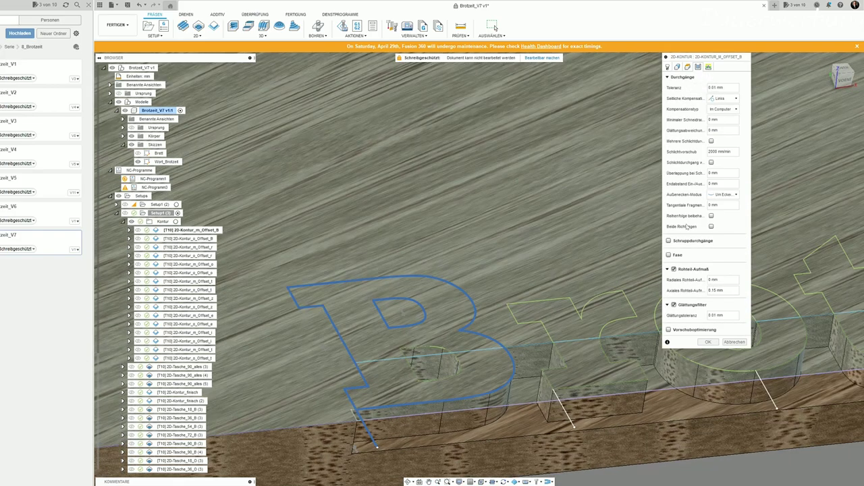
pyautogui.click(709, 67)
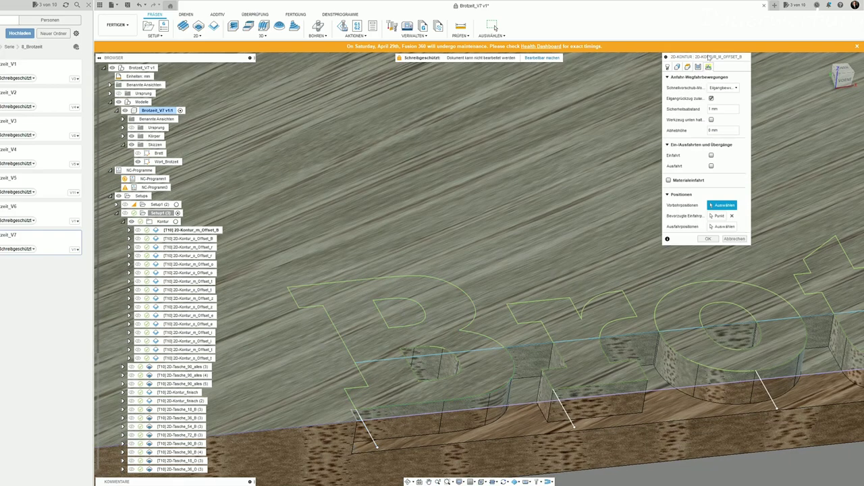
pyautogui.click(736, 240)
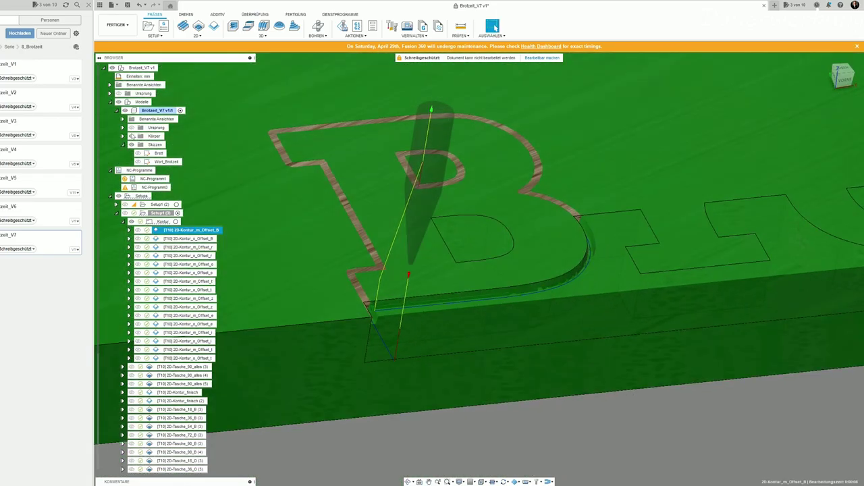
# Preview 2D-Kontur_o_Offset_B and the following contour toolpaths letter by letter
pyautogui.keyDown('shift'); pyautogui.moveTo(515, 328); pyautogui.dragTo(473, 358, button='middle'); pyautogui.keyUp('shift')
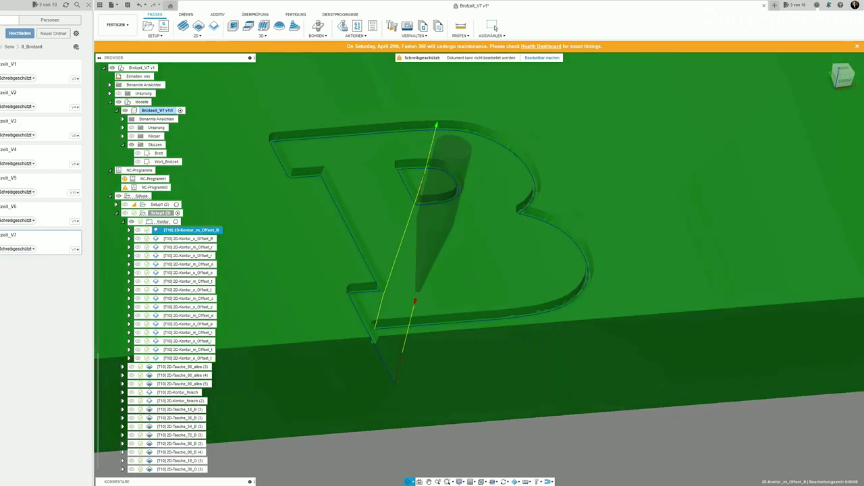
pyautogui.keyDown('shift'); pyautogui.moveTo(495, 27); pyautogui.dragTo(218, 191, button='middle'); pyautogui.keyUp('shift')
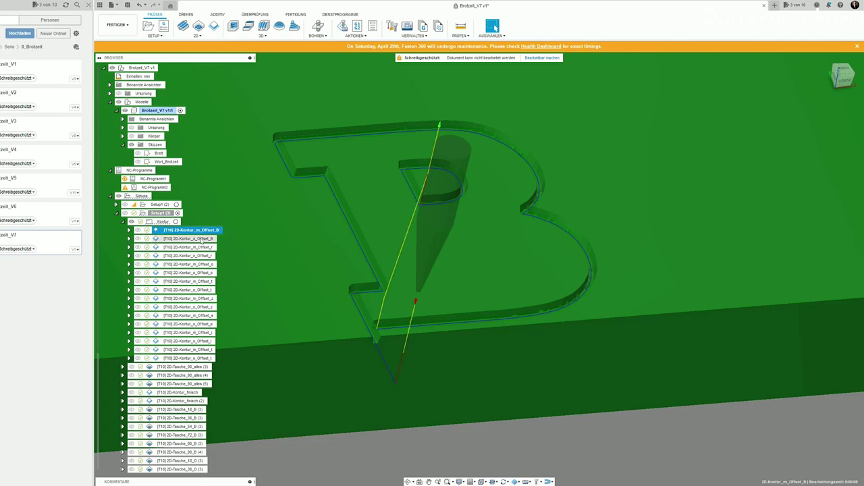
pyautogui.click(204, 238)
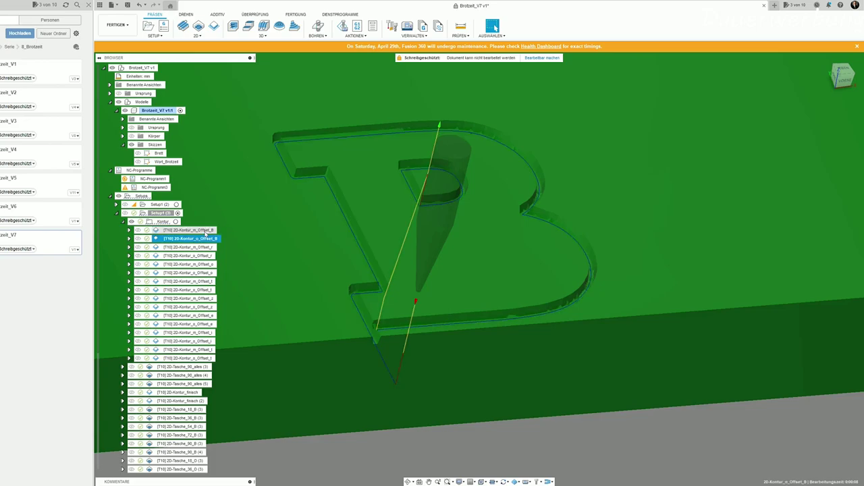
pyautogui.scroll(-5, 324, 339)
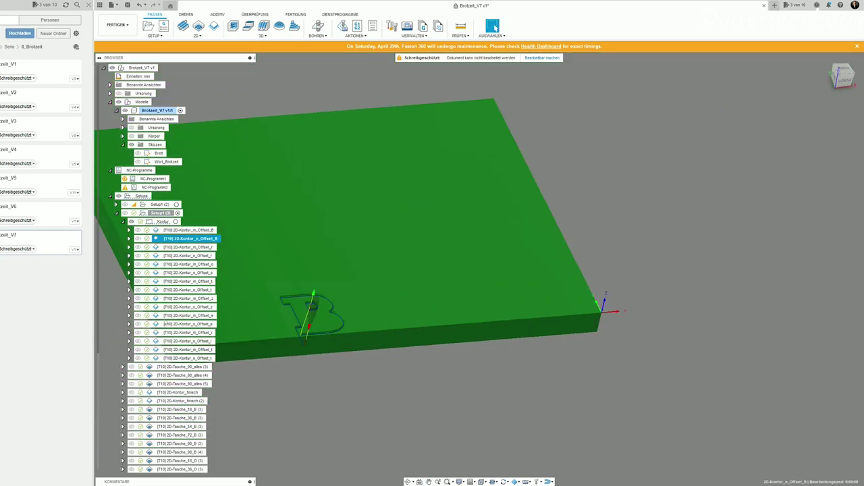
pyautogui.press('Down')
pyautogui.press('Down')
pyautogui.press('Down')
pyautogui.press('Down')
pyautogui.press('Down')
pyautogui.press('Down')
pyautogui.press('Down')
pyautogui.press('Down')
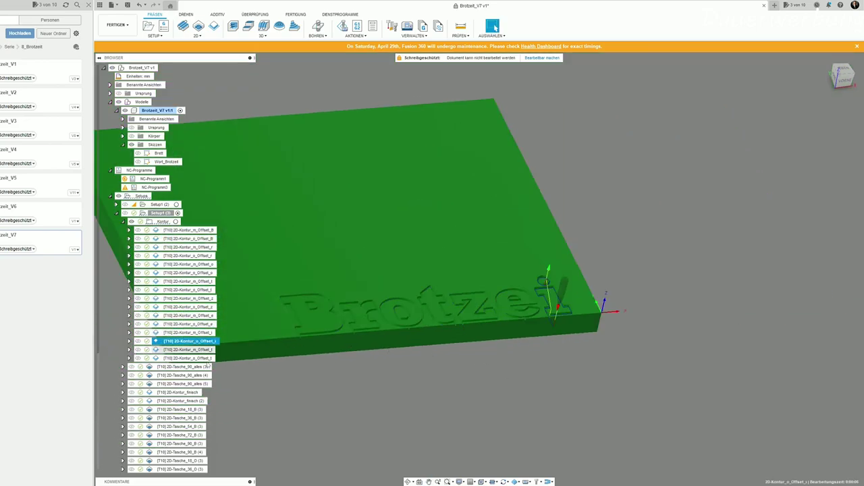
pyautogui.press('Down')
pyautogui.press('Down')
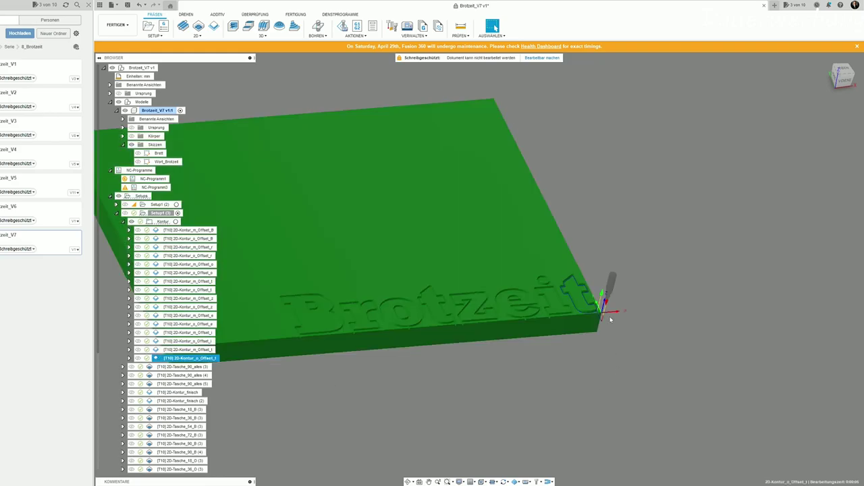
pyautogui.scroll(3, 610, 319)
pyautogui.scroll(2, 615, 298)
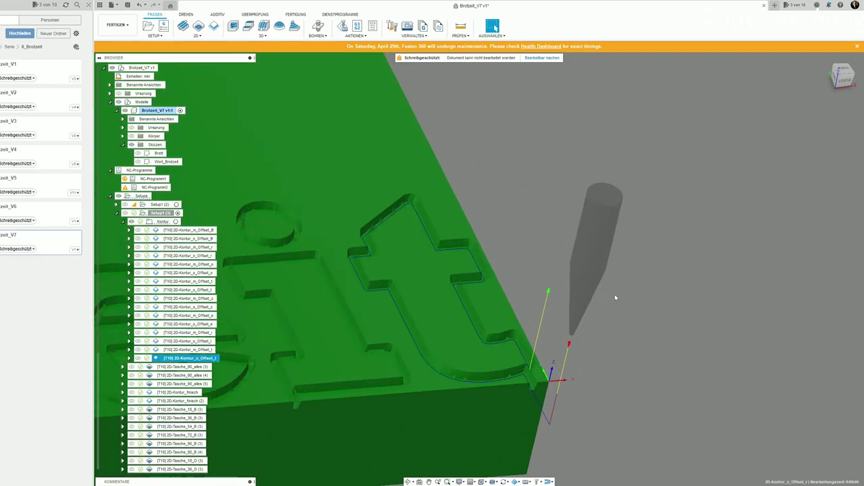
# Collapse the Kontur group and preview the 2D-Tasche_90_alles (3) pocket toolpath
pyautogui.scroll(-5, 615, 298)
pyautogui.scroll(3, 400, 361)
pyautogui.click(123, 222)
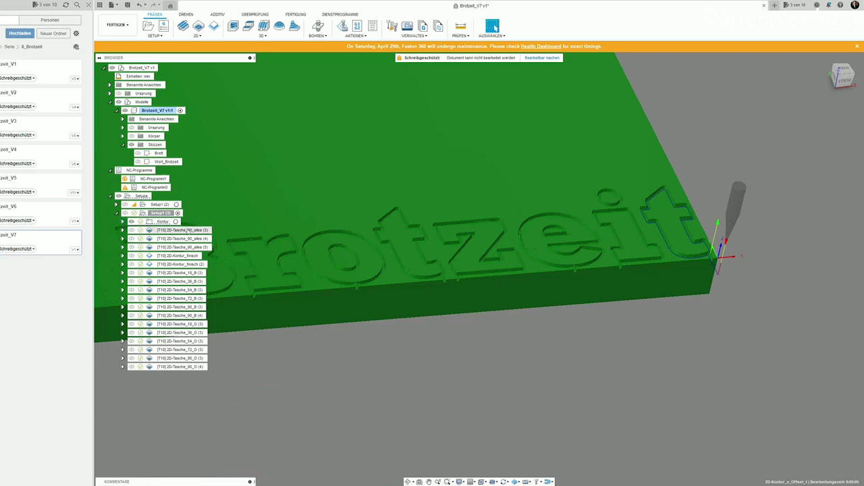
pyautogui.click(184, 231)
pyautogui.scroll(-3, 407, 333)
pyautogui.scroll(2, 411, 338)
pyautogui.scroll(2, 303, 285)
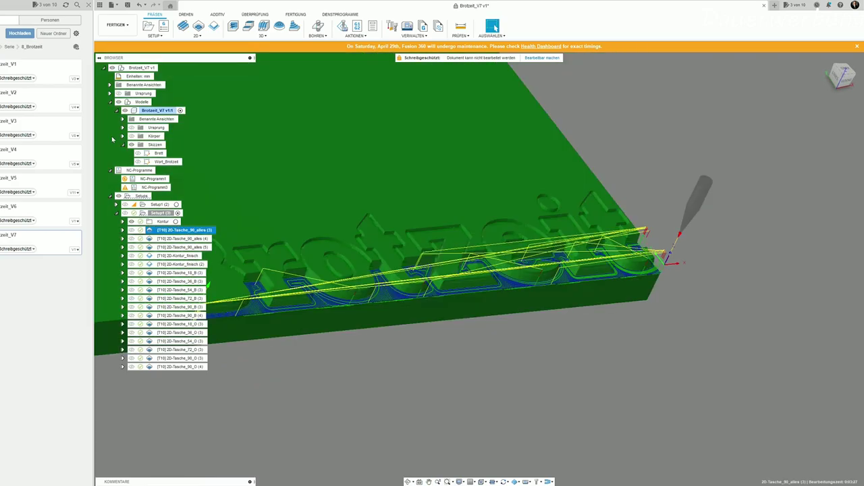
# Edit 2D-Tasche_90_alles (3), reviewing geometry, heights and passes with 0.943 mm radial, 4.5 mm axial stock
pyautogui.doubleClick(181, 230)
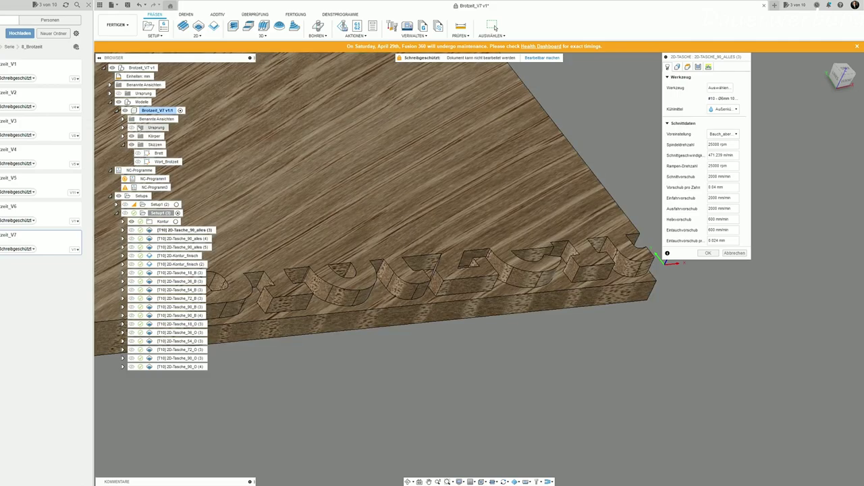
pyautogui.moveTo(532, 304); pyautogui.dragTo(589, 302, button='middle')
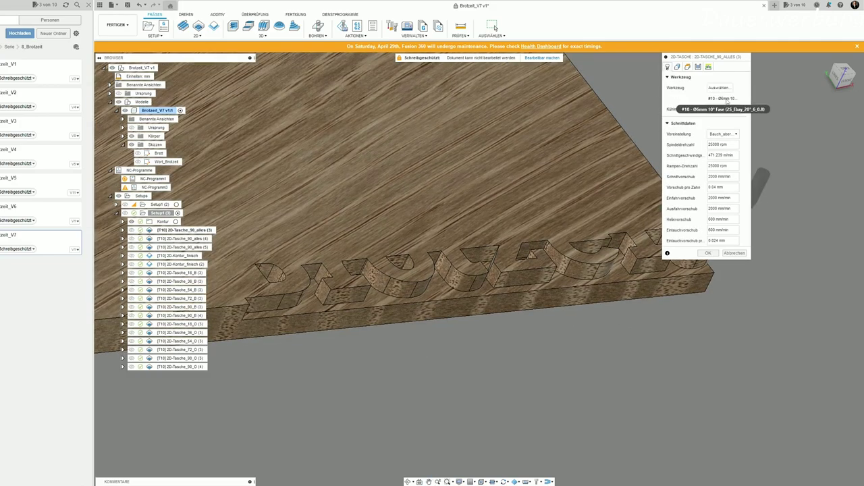
pyautogui.click(678, 67)
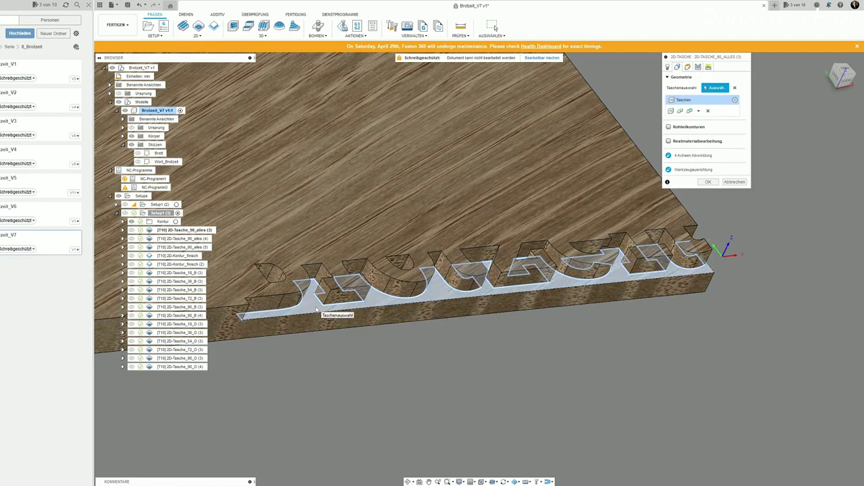
pyautogui.click(698, 67)
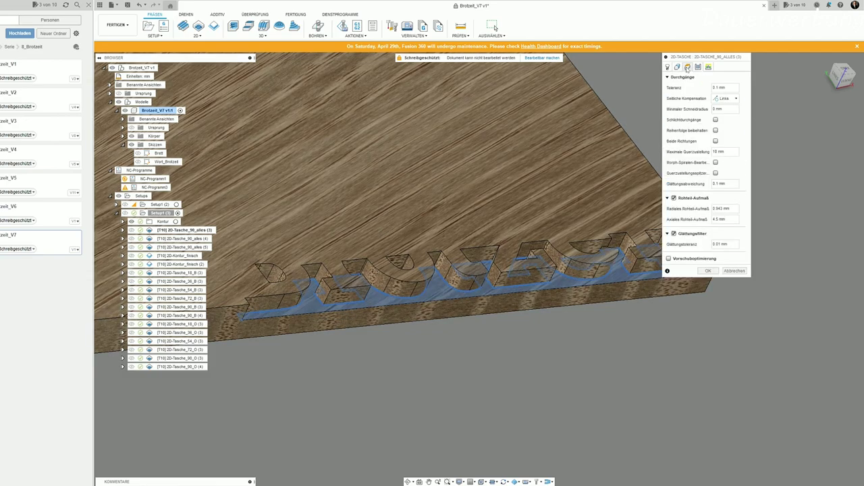
pyautogui.click(687, 67)
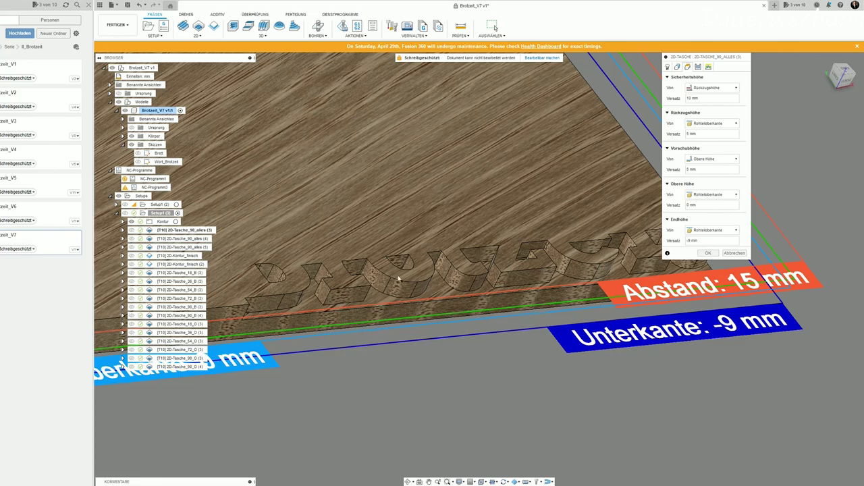
pyautogui.scroll(4, 437, 268)
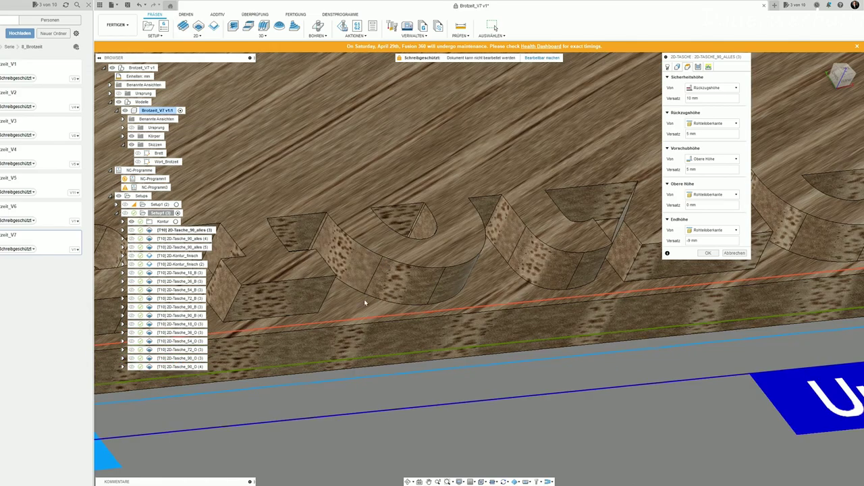
pyautogui.click(698, 67)
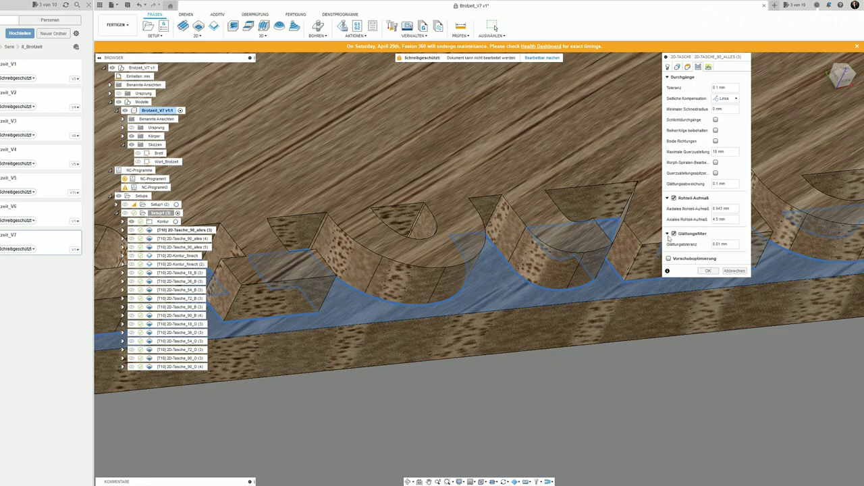
# Zoom in on the pocket and select its 0.943 mm radial stock allowance value
pyautogui.scroll(3, 440, 310)
pyautogui.scroll(2, 406, 293)
pyautogui.scroll(2, 404, 293)
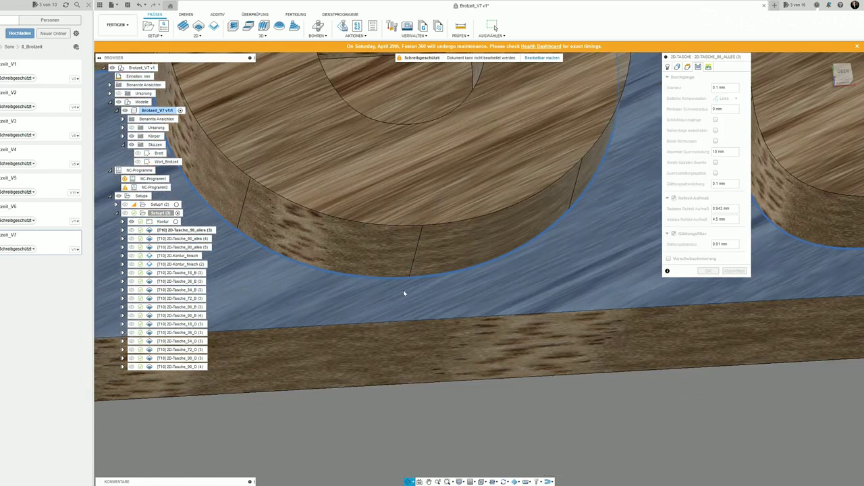
pyautogui.scroll(2, 404, 293)
pyautogui.scroll(3, 403, 291)
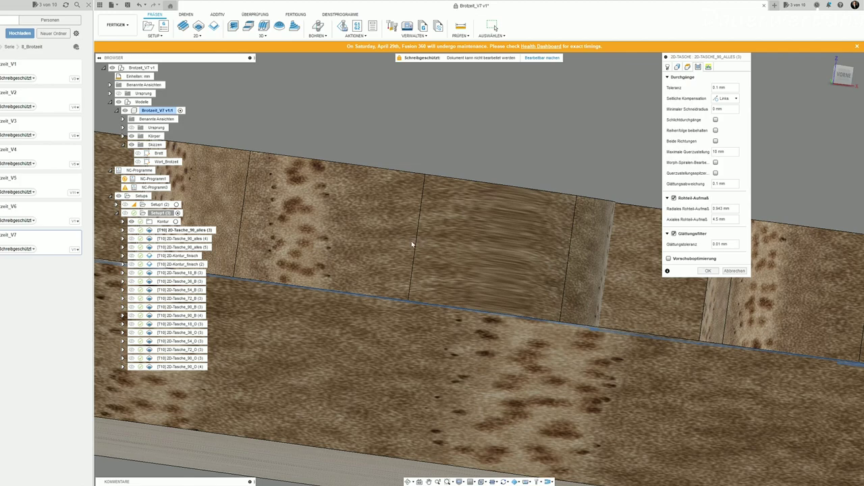
pyautogui.click(722, 208)
# Orbit to the pocket profiles, then re-enter the 10° angle in D6 of the Gravur Offset Rechner
pyautogui.scroll(-5, 628, 349)
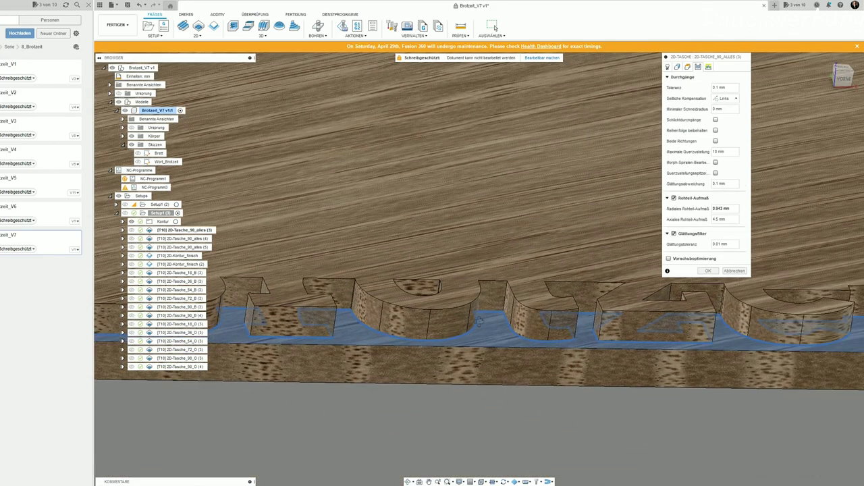
pyautogui.keyDown('shift'); pyautogui.moveTo(478, 322); pyautogui.dragTo(213, 414, button='middle'); pyautogui.keyUp('shift')
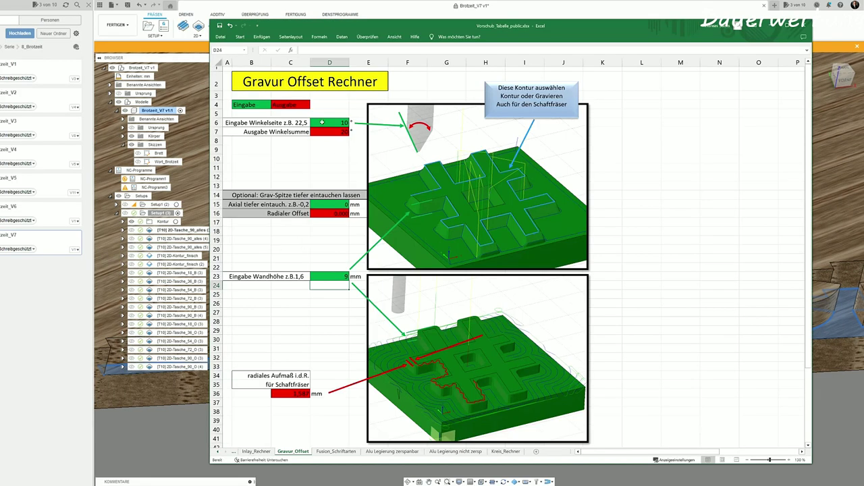
pyautogui.doubleClick(322, 122)
pyautogui.press('Return')
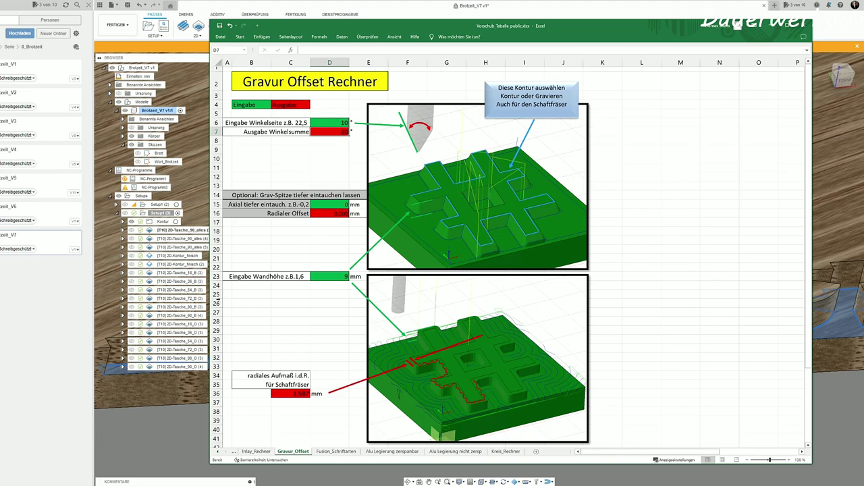
# Set the wall height in D23 to 4,5 mm
pyautogui.click(322, 205)
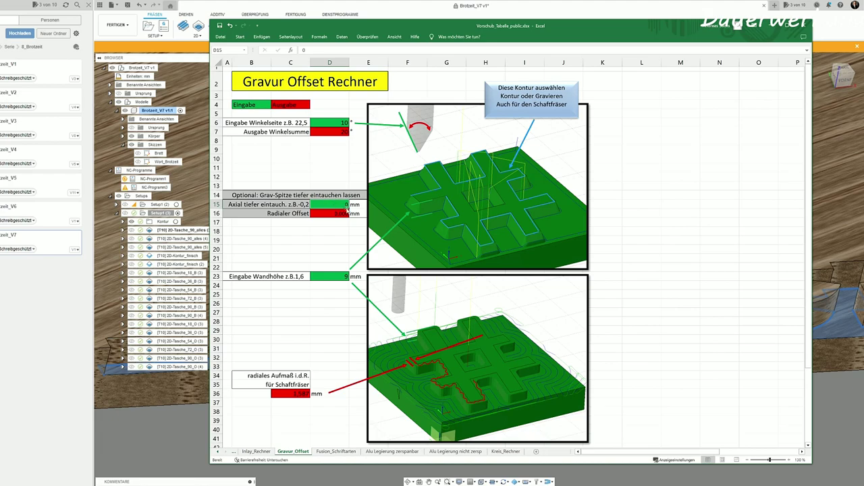
pyautogui.click(336, 277)
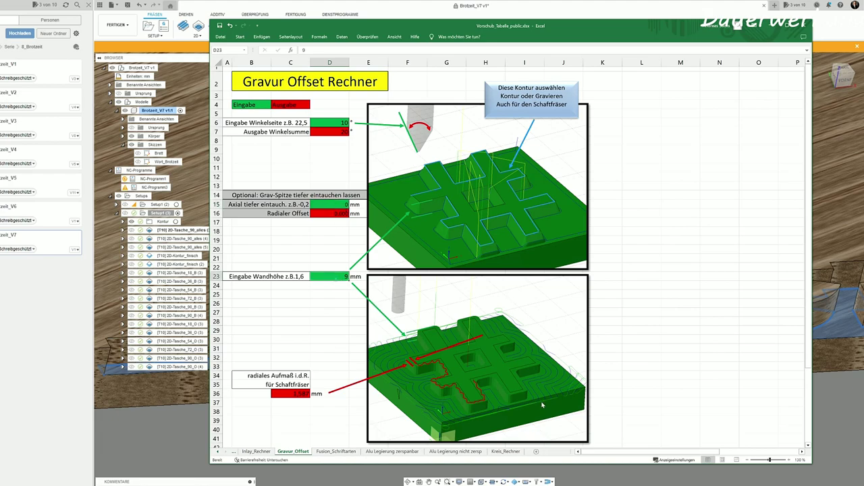
pyautogui.write('4,5')
pyautogui.press('Return')
# Check the C36 radial allowance and verify 0,793 + 0,15 = 0,943 in Calculator
pyautogui.click(278, 394)
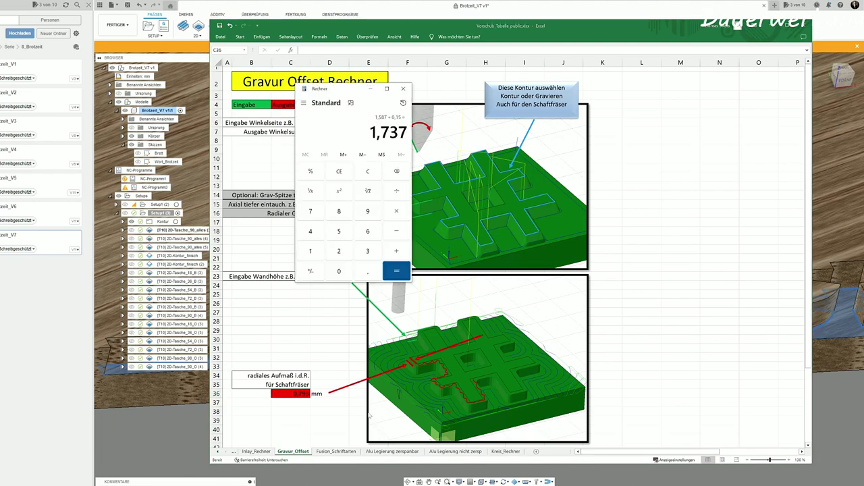
pyautogui.moveTo(335, 93); pyautogui.dragTo(413, 137)
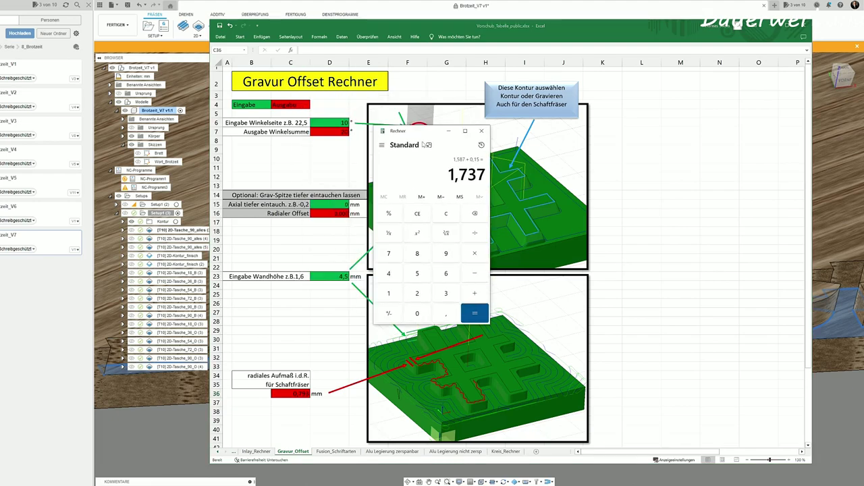
pyautogui.press('Escape')
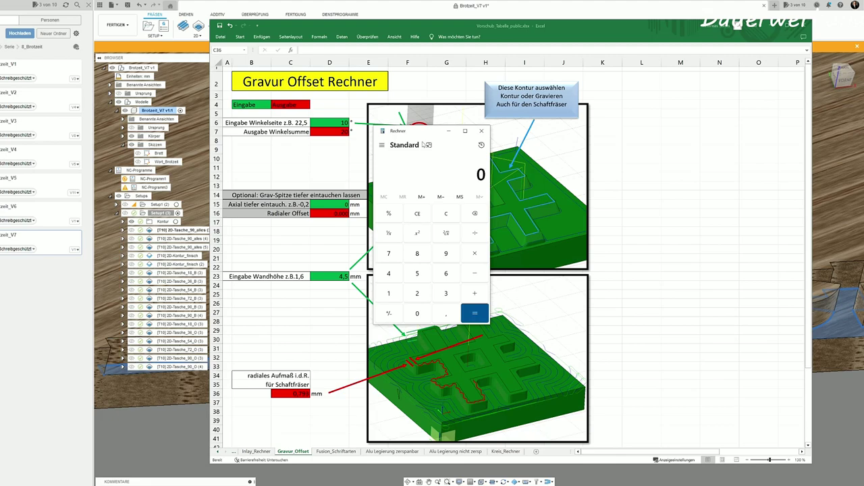
pyautogui.write(',7')
pyautogui.write('93 + 0,15')
pyautogui.press('Return')
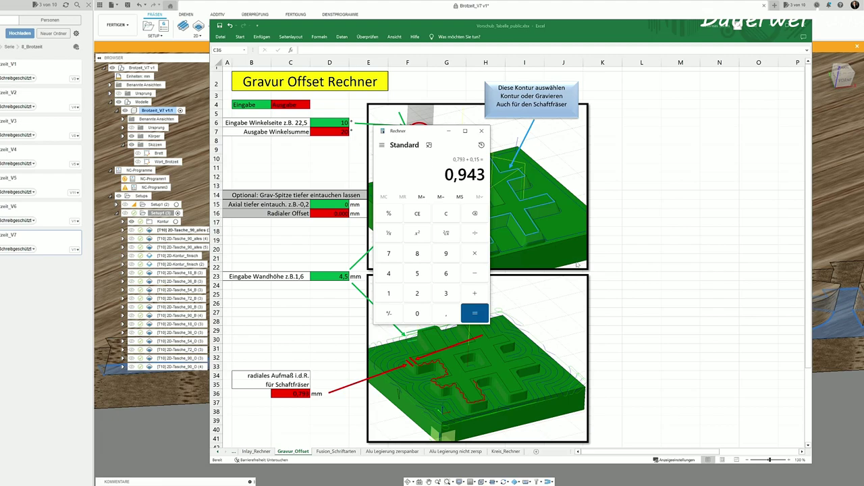
pyautogui.click(852, 422)
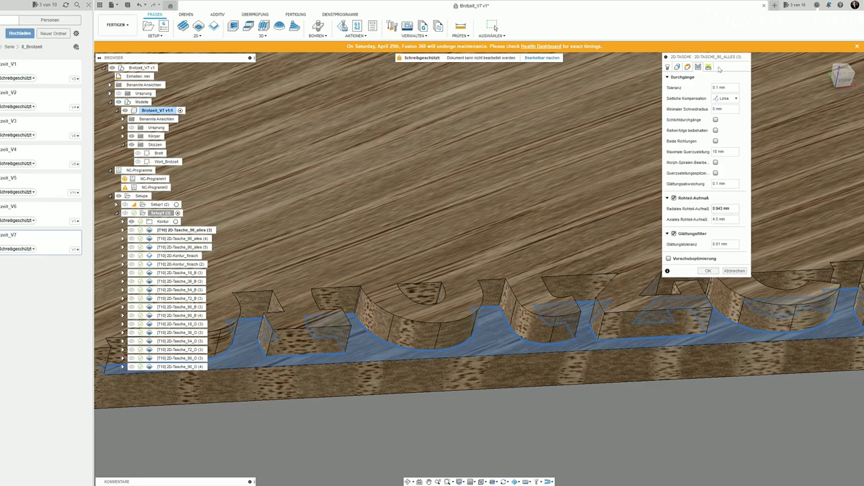
# Accept the 2D-Tasche pocket with 0.943 mm radial stock and orbit to inspect its toolpath
pyautogui.click(711, 67)
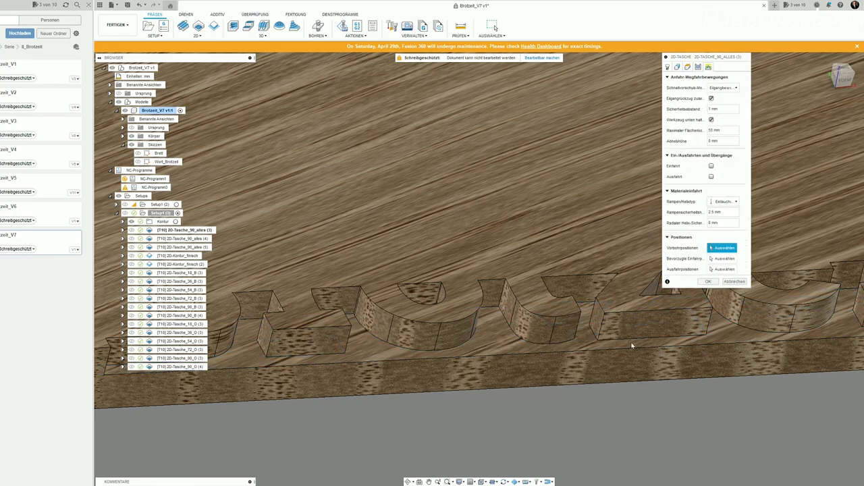
pyautogui.click(735, 281)
pyautogui.moveTo(642, 439)
pyautogui.keyDown('shift'); pyautogui.mouseDown(button='middle')
pyautogui.moveTo(591, 418)
pyautogui.moveTo(579, 282)
pyautogui.moveTo(447, 353)
pyautogui.mouseUp(button='middle'); pyautogui.keyUp('shift')
# Open 2D-Tasche_90_alles (4) and review its 1.71 mm radial and 0.15 mm axial stock allowances
pyautogui.click(397, 355)
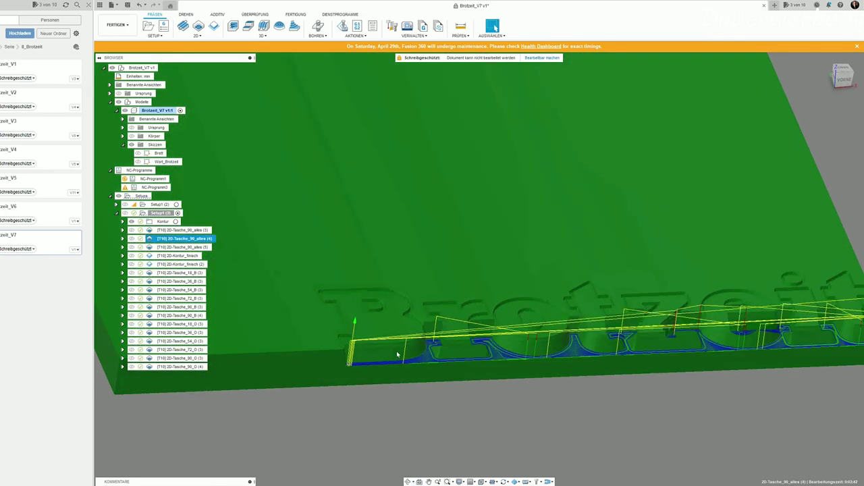
pyautogui.doubleClick(518, 374)
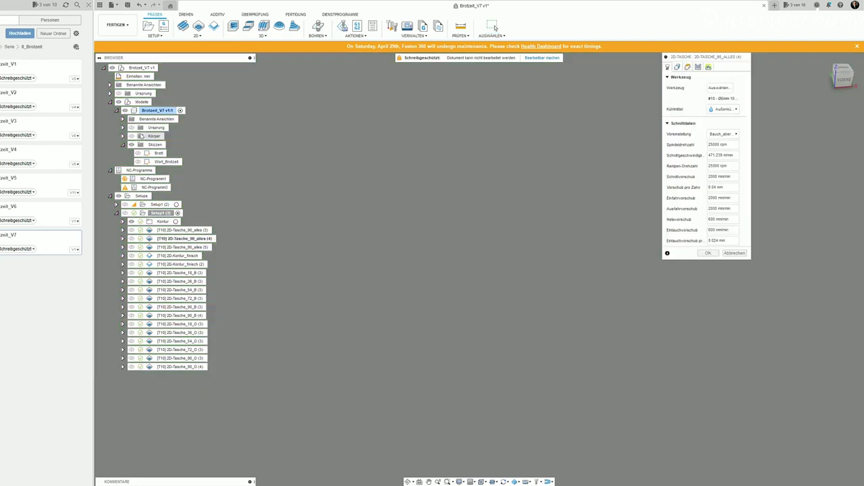
pyautogui.click(678, 67)
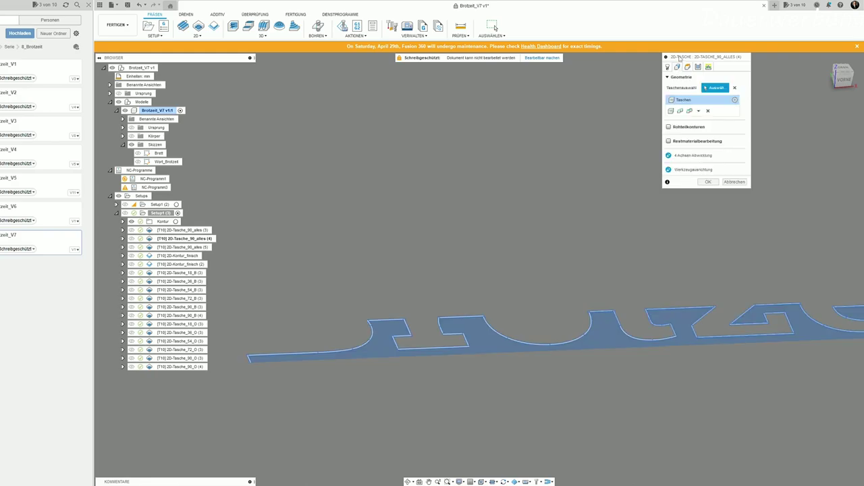
pyautogui.click(688, 67)
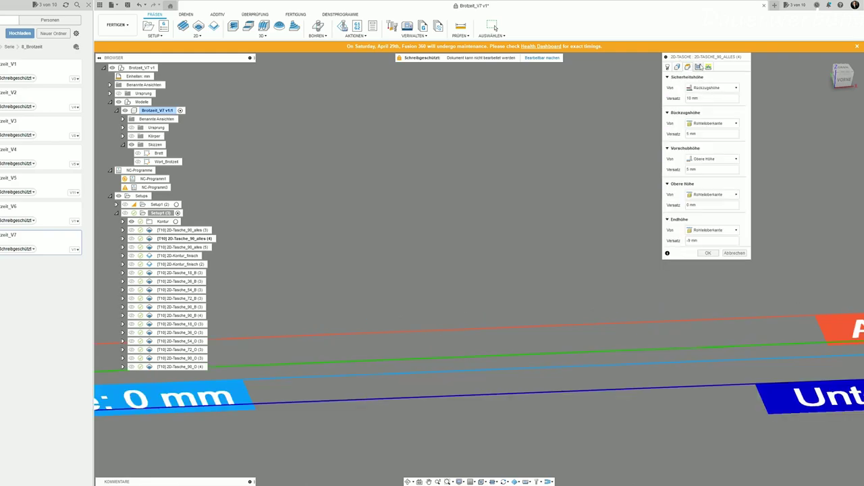
pyautogui.click(698, 67)
pyautogui.click(720, 209)
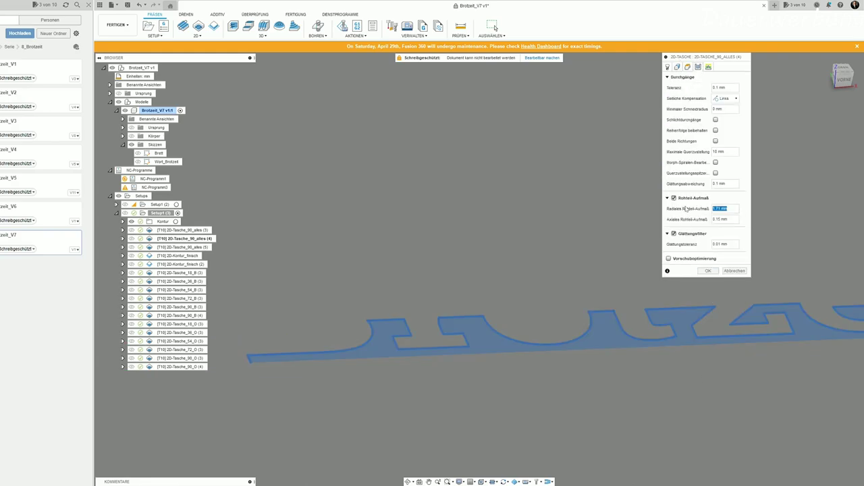
pyautogui.press('Tab')
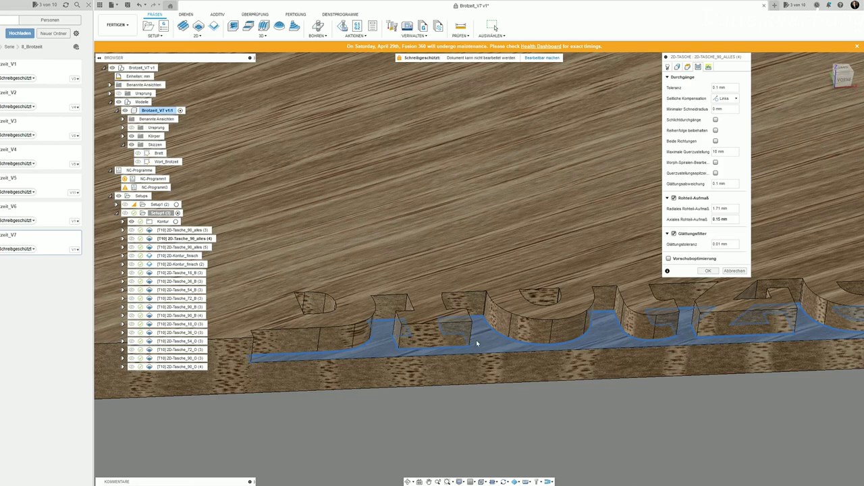
pyautogui.hotkey('shift', 'Tab')
pyautogui.hotkey('alt', 'Tab')
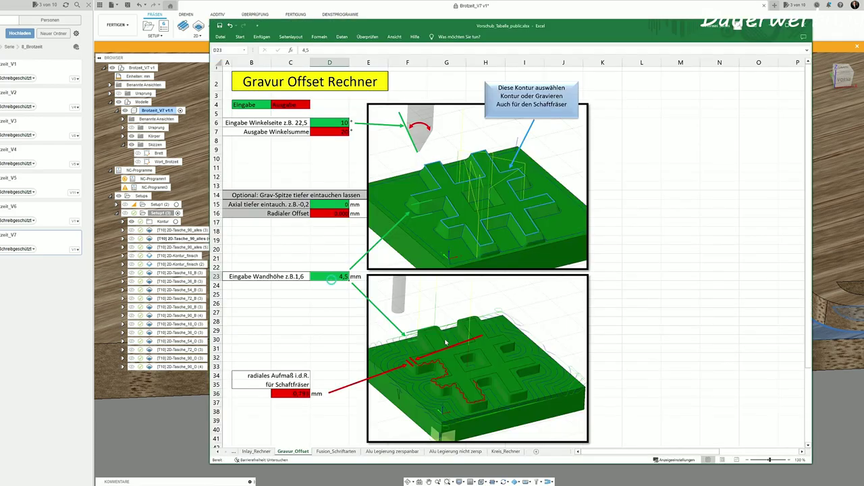
# Enter 9, then 9 minus 0,15, as the D23 wall height and check the C36 result
pyautogui.write('9')
pyautogui.press('Return')
pyautogui.press('Up')
pyautogui.write('=')
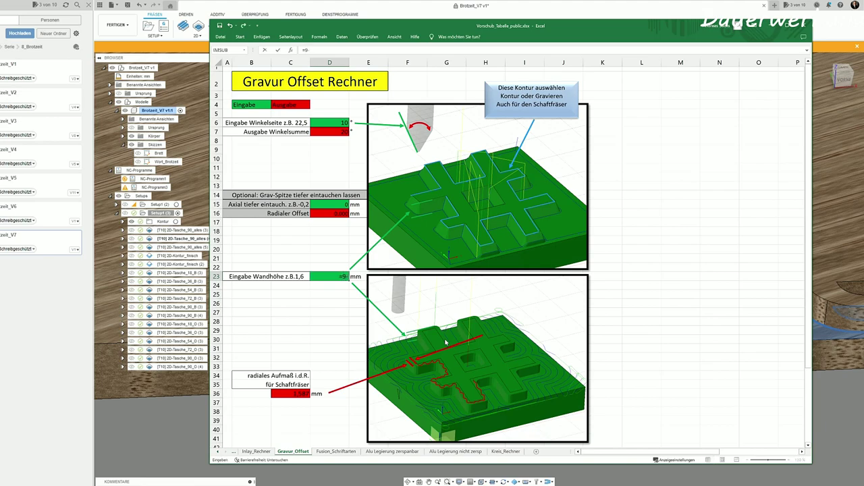
pyautogui.write('0,15')
pyautogui.press('Return')
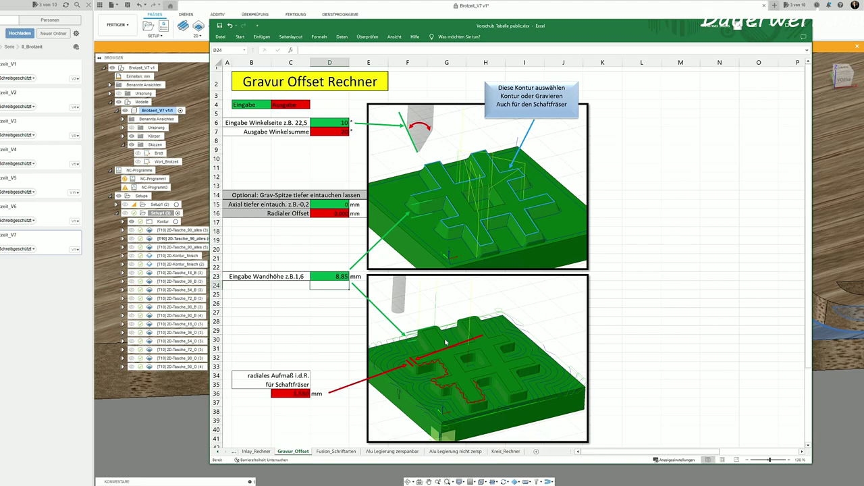
pyautogui.click(298, 392)
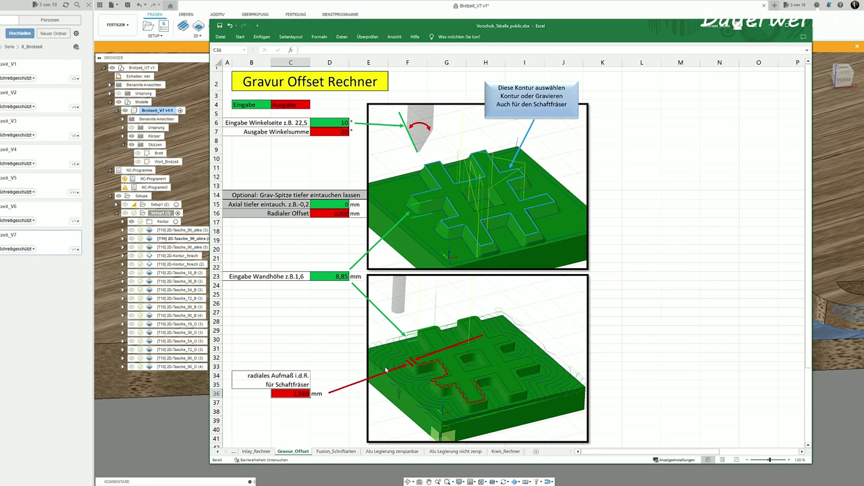
pyautogui.click(820, 402)
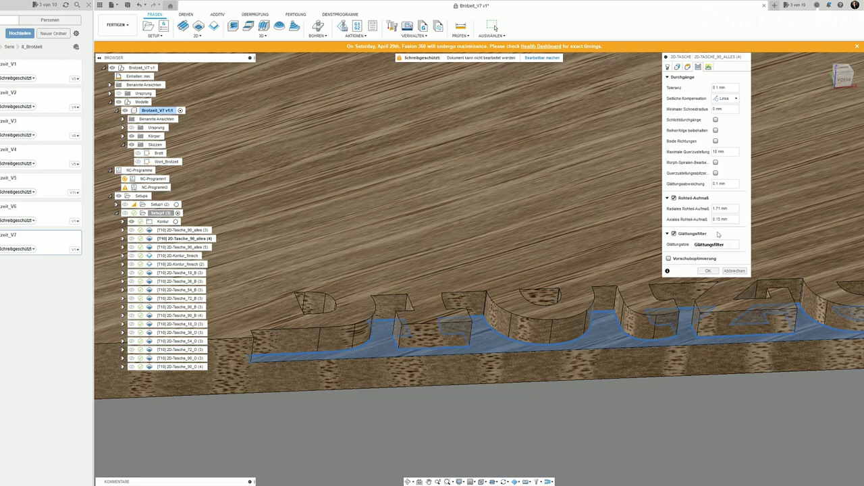
# Check the pocket's Höhen settings, return to Durchgänge, and go back to the Offset Rechner sheet
pyautogui.click(698, 67)
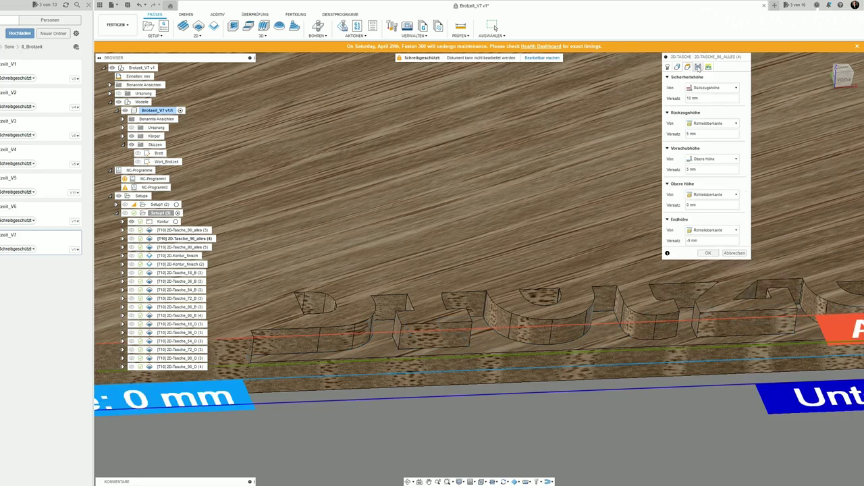
pyautogui.click(698, 67)
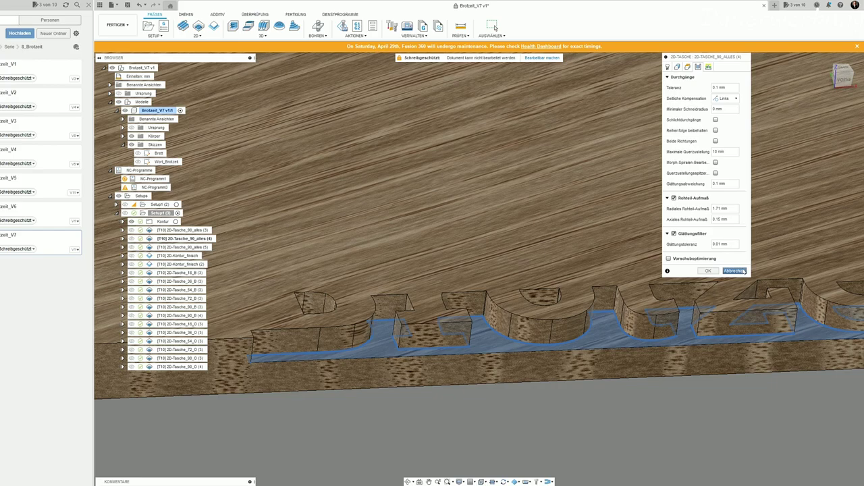
pyautogui.hotkey('alt', 'Tab')
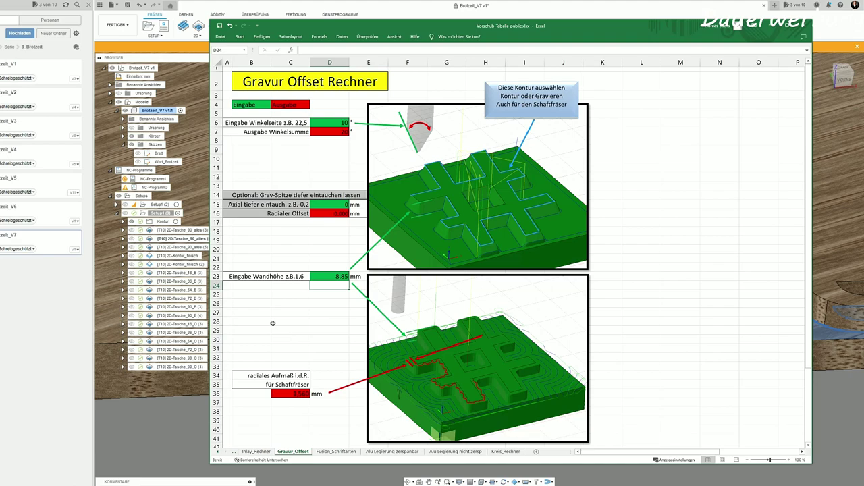
# Check D23 and C36, then compute 1,56 + 0,15 = 1,71 in Calculator
pyautogui.click(329, 275)
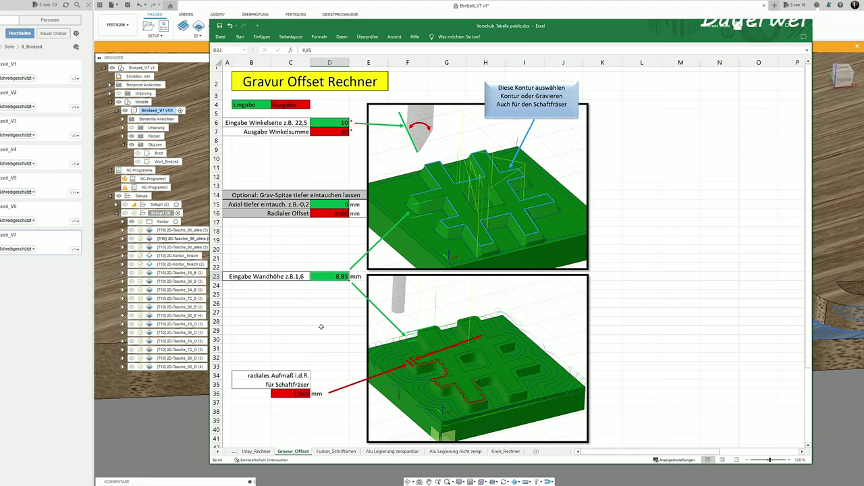
pyautogui.click(291, 394)
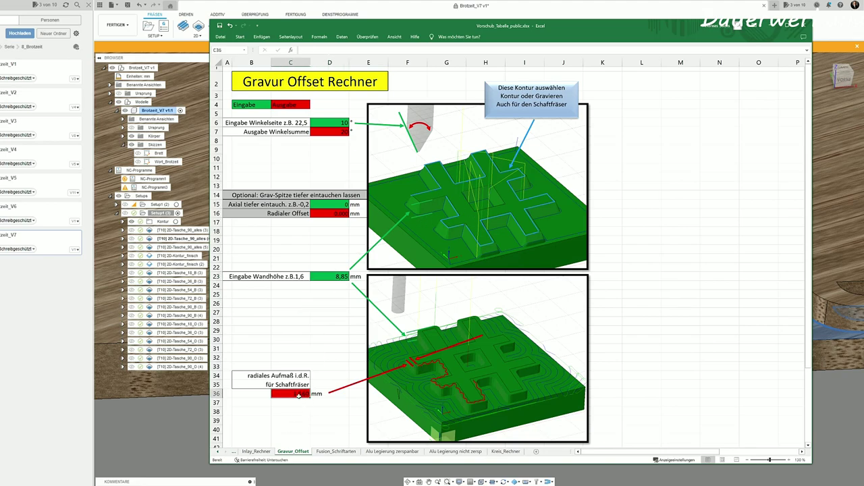
pyautogui.hotkey('alt', 'Tab')
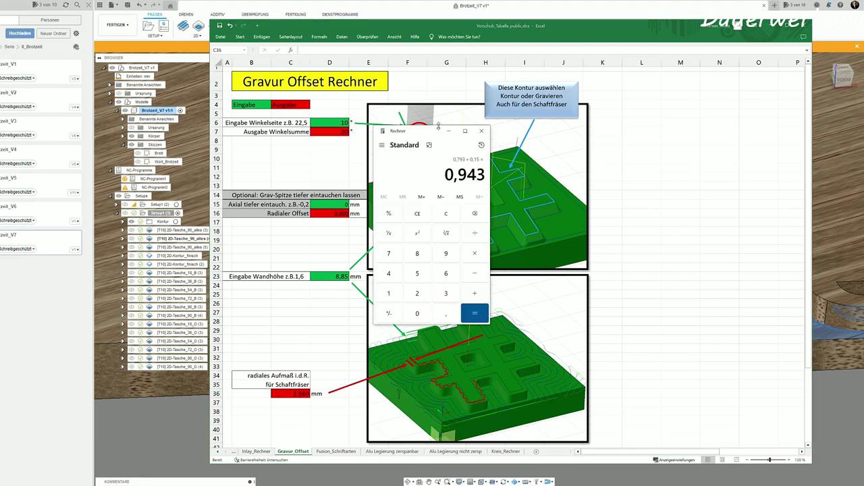
pyautogui.press('Escape')
pyautogui.write('1,560')
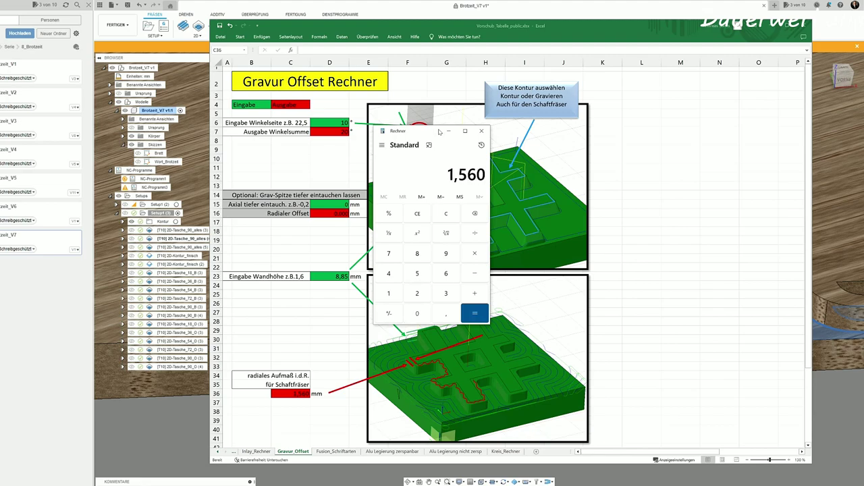
pyautogui.write('+0,15')
pyautogui.press('Return')
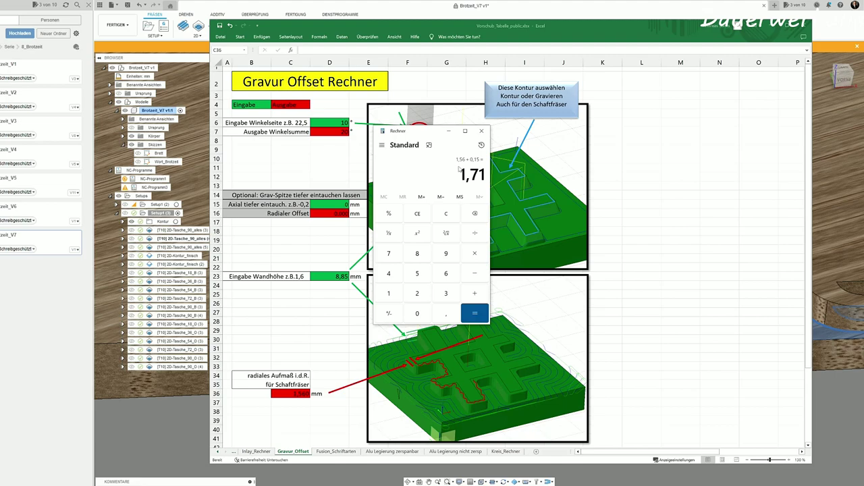
# Copy the 1,71 result for the pocket's radial stock allowance in Fusion 360
pyautogui.doubleClick(462, 176)
pyautogui.click(462, 177)
pyautogui.doubleClick(462, 177)
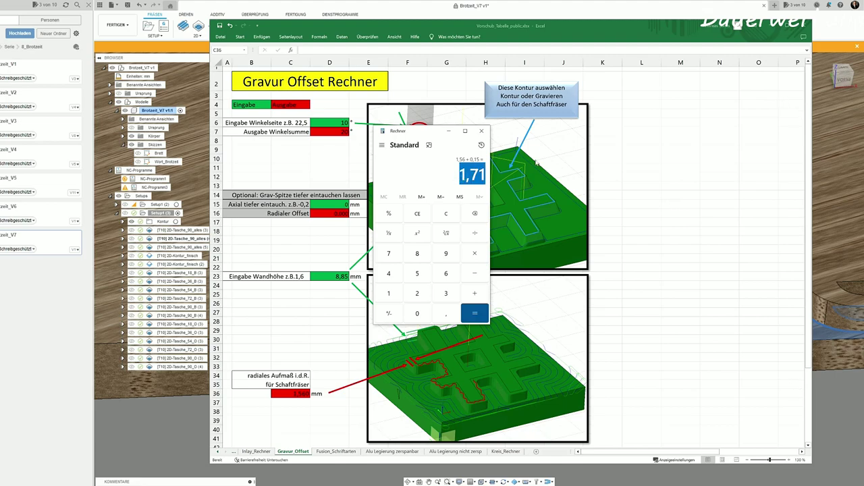
pyautogui.hotkey('alt', 'Tab')
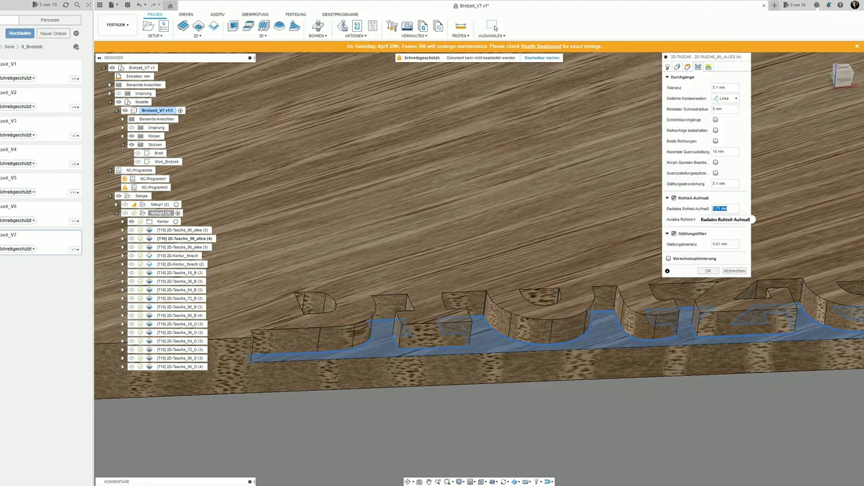
# Accept pocket (4) with the 1.71 mm offset and open 2D-Tasche_90_alles (5) for editing
pyautogui.click(708, 67)
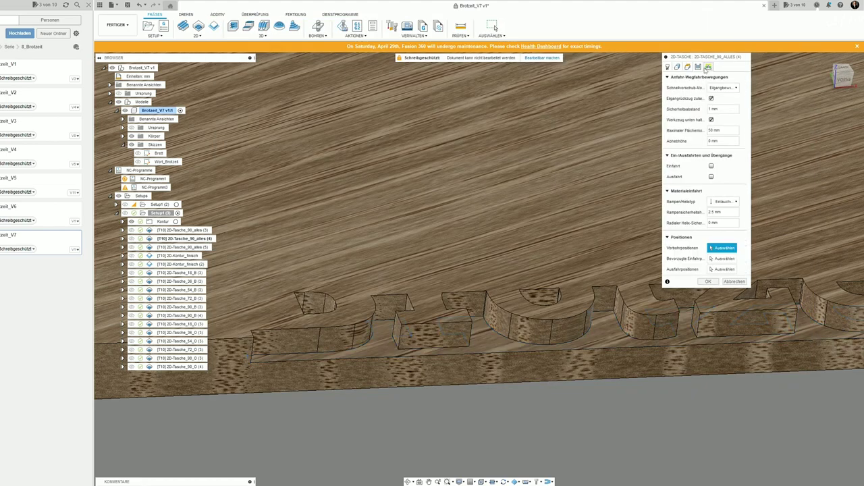
pyautogui.click(731, 281)
pyautogui.click(199, 247)
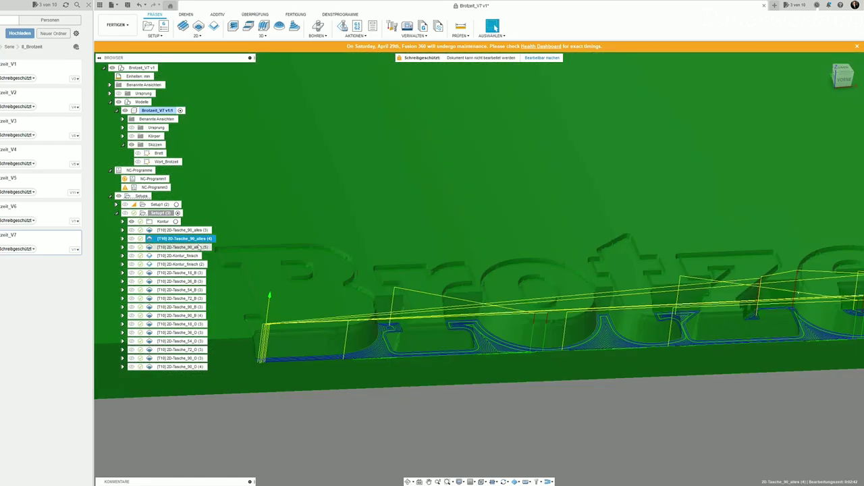
pyautogui.doubleClick(200, 247)
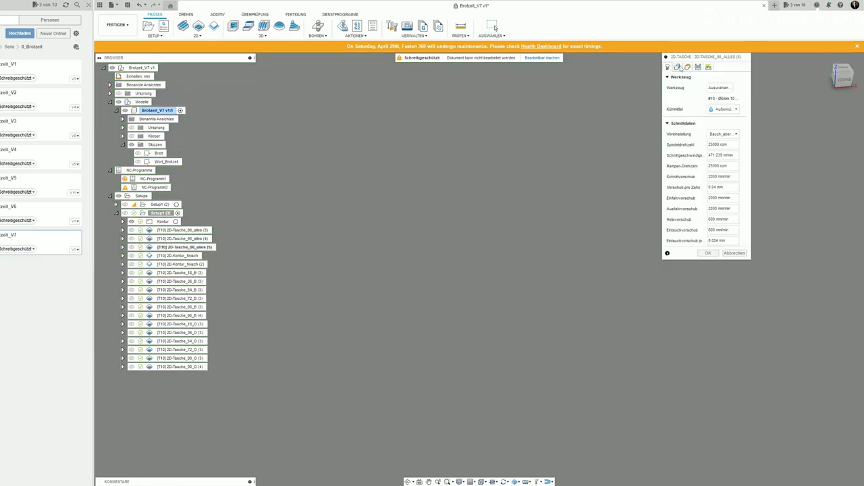
# Review pocket (5)'s geometry and passes, showing 1.737 mm radial stock
pyautogui.click(688, 67)
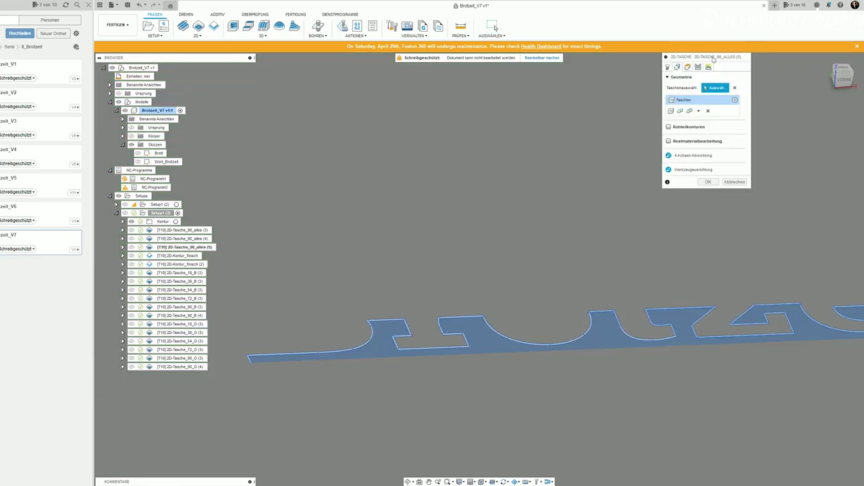
pyautogui.click(700, 67)
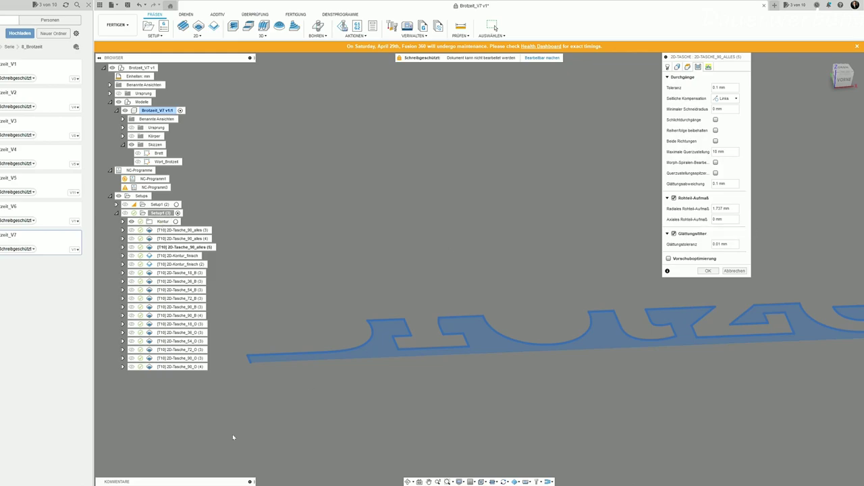
pyautogui.hotkey('alt', 'Tab')
# Set the wall height in D23 to 9 mm
pyautogui.click(338, 276)
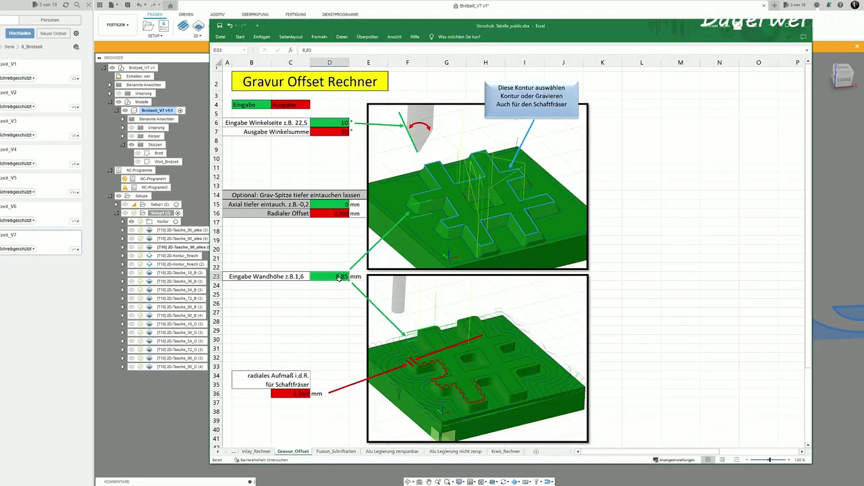
pyautogui.write('9')
pyautogui.press('Return')
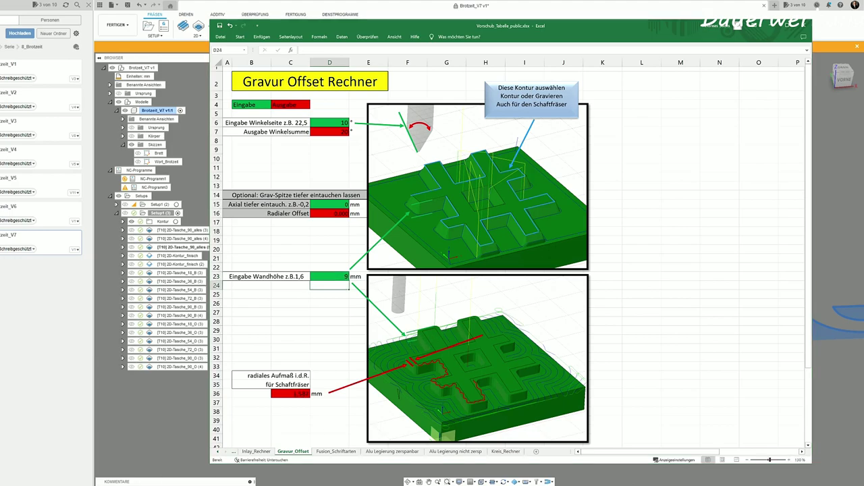
# Compute 1,587 + 0,15 = 1,737 in Calculator
pyautogui.hotkey('alt', 'Tab')
pyautogui.press('Escape')
pyautogui.write('1,587 + 0')
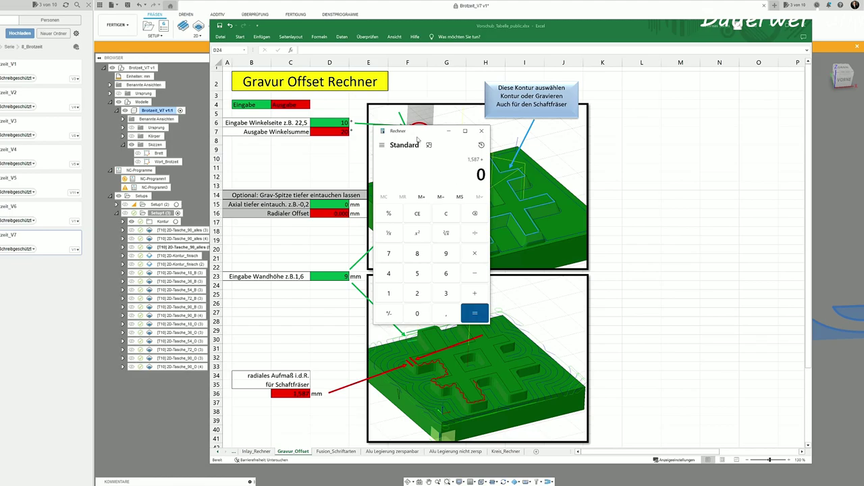
pyautogui.write(',15')
pyautogui.press('Return')
pyautogui.click(833, 426)
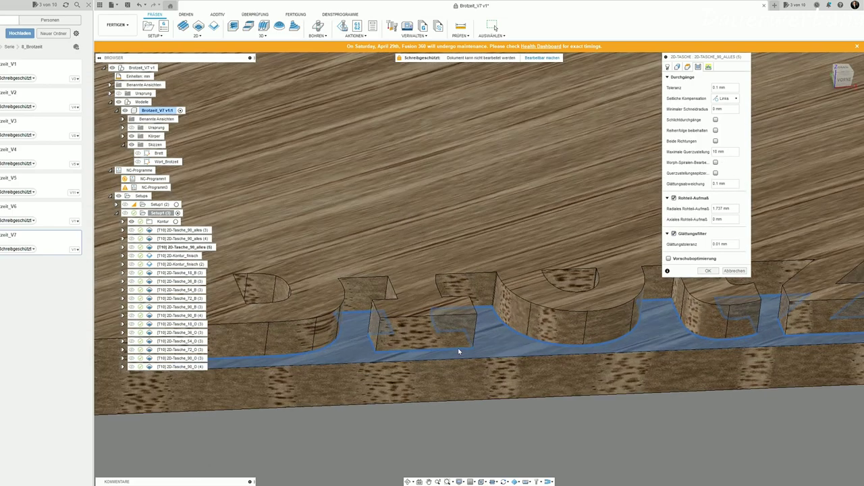
# Inspect the letters up close, then accept pocket (5) with 1.737 mm radial stock
pyautogui.scroll(3, 458, 352)
pyautogui.scroll(2, 472, 361)
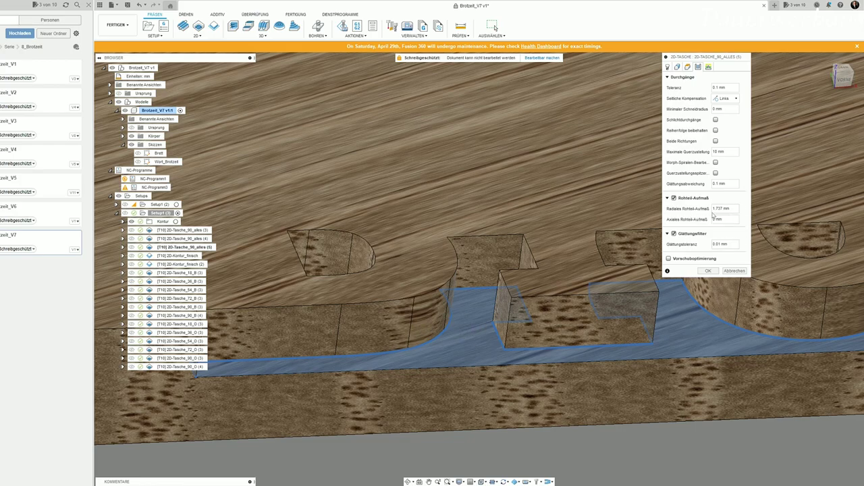
pyautogui.keyDown('shift'); pyautogui.moveTo(453, 354); pyautogui.dragTo(459, 379, button='middle'); pyautogui.keyUp('shift')
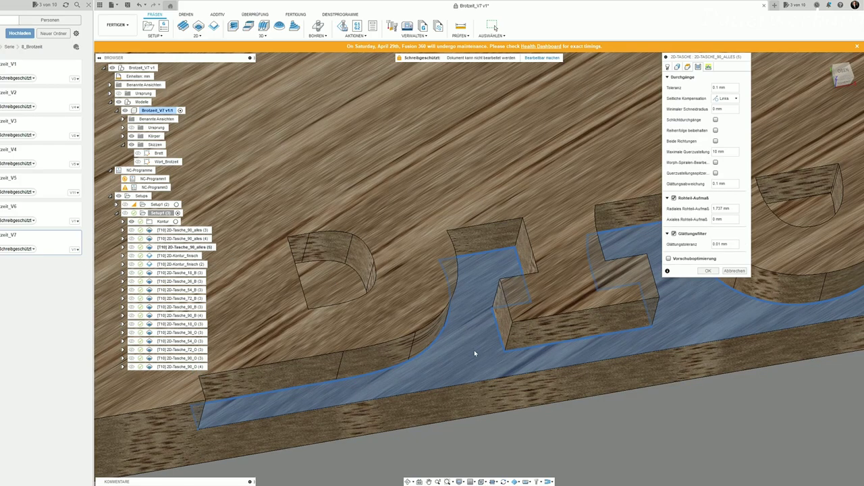
pyautogui.click(709, 68)
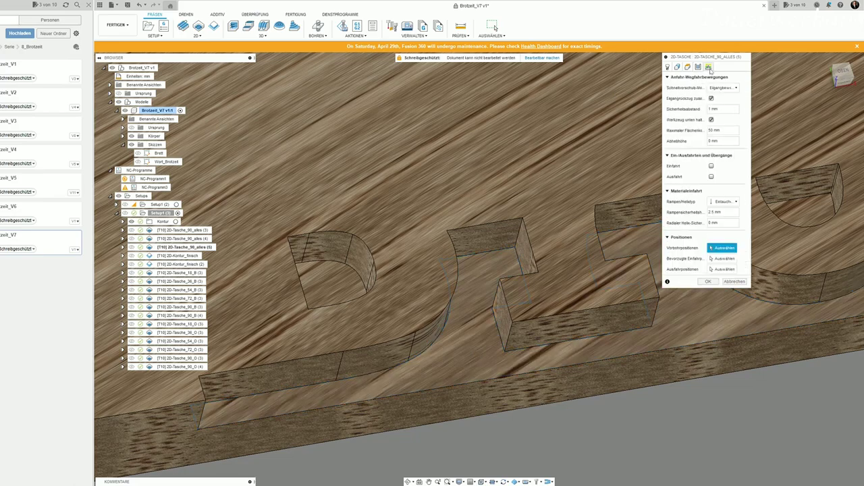
pyautogui.click(735, 282)
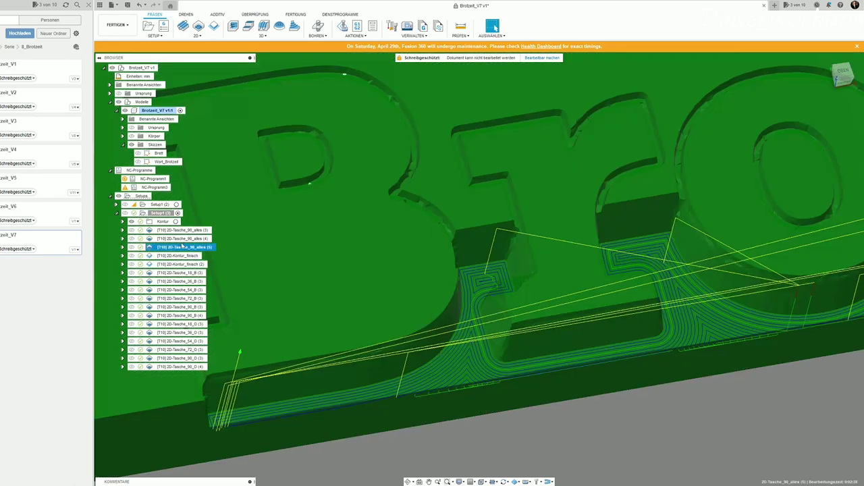
pyautogui.click(180, 255)
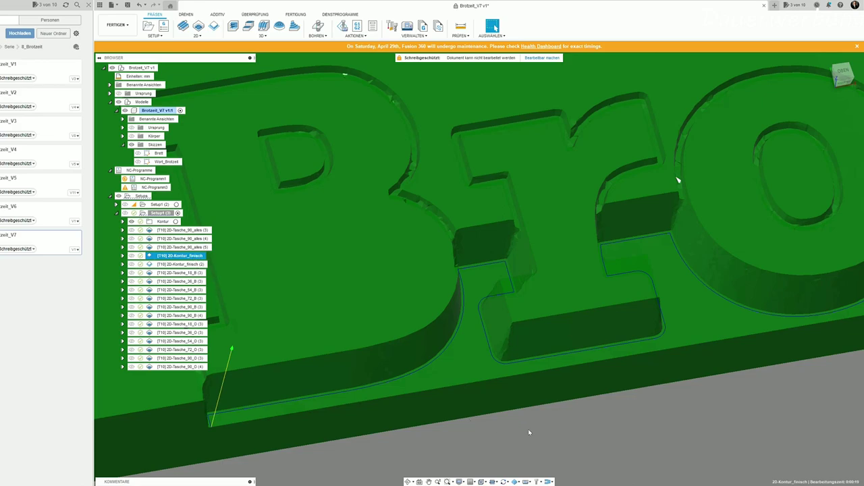
# Confirm 2D-Kontur_finisch's 1.587 mm radial stock against Excel cell C36 and regenerate its toolpath
pyautogui.click(529, 429)
pyautogui.doubleClick(179, 255)
pyautogui.click(697, 66)
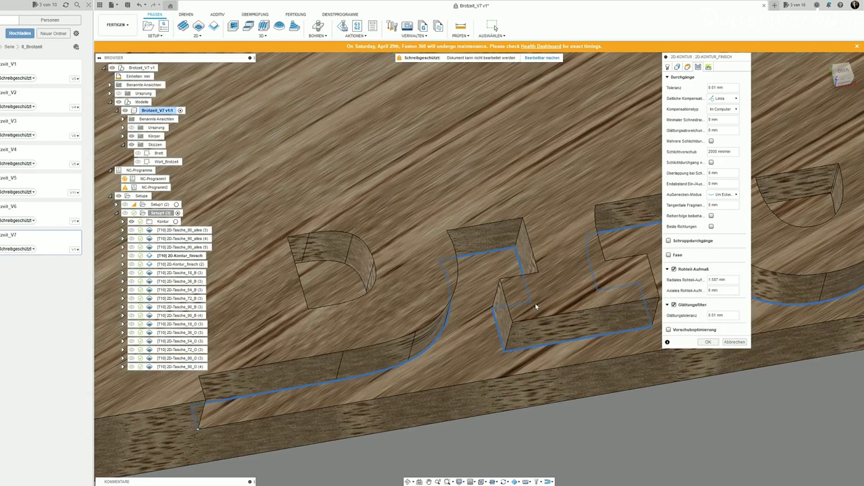
pyautogui.moveTo(473, 297)
pyautogui.keyDown('shift'); pyautogui.mouseDown(button='middle')
pyautogui.moveTo(486, 311)
pyautogui.moveTo(446, 302)
pyautogui.mouseUp(button='middle'); pyautogui.keyUp('shift')
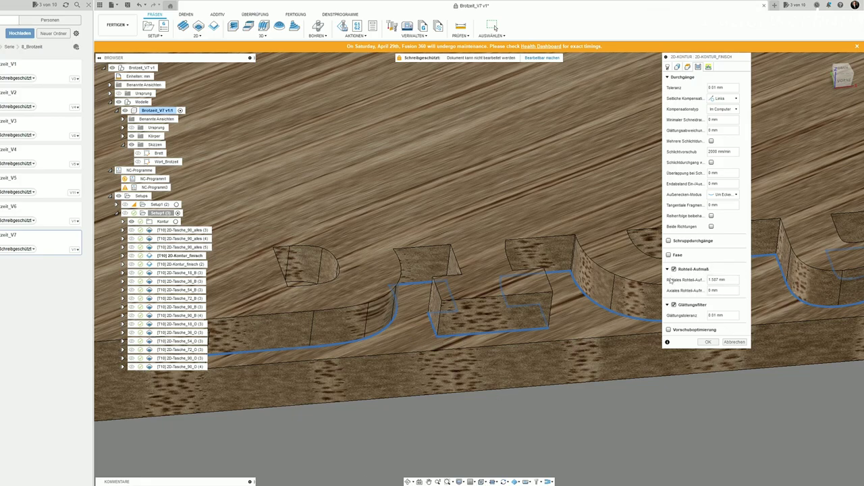
pyautogui.hotkey('alt', 'Tab')
pyautogui.click(290, 394)
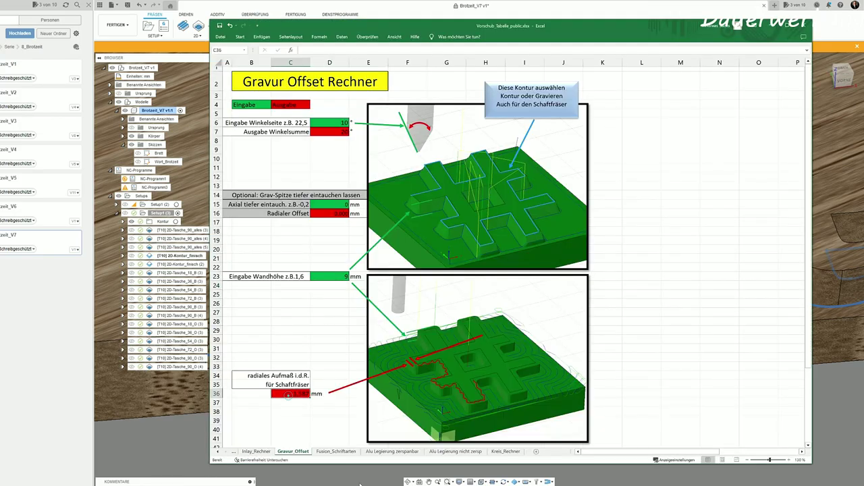
pyautogui.click(835, 383)
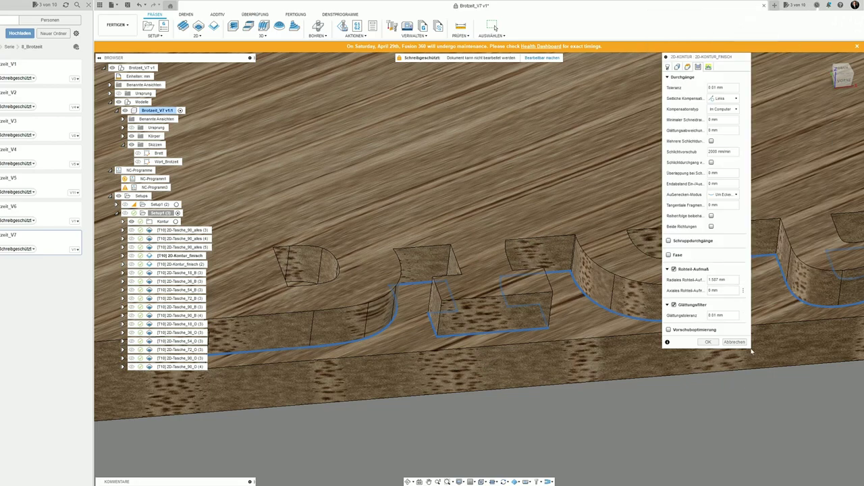
pyautogui.click(709, 341)
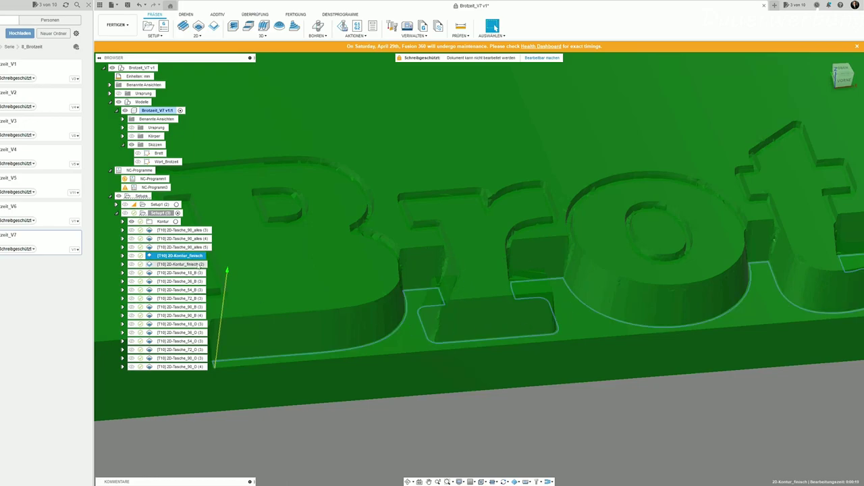
# Compare the 2D-Kontur_finisch and 2D-Kontur_finisch (2) toolpaths along the Brotzeit lettering
pyautogui.click(196, 264)
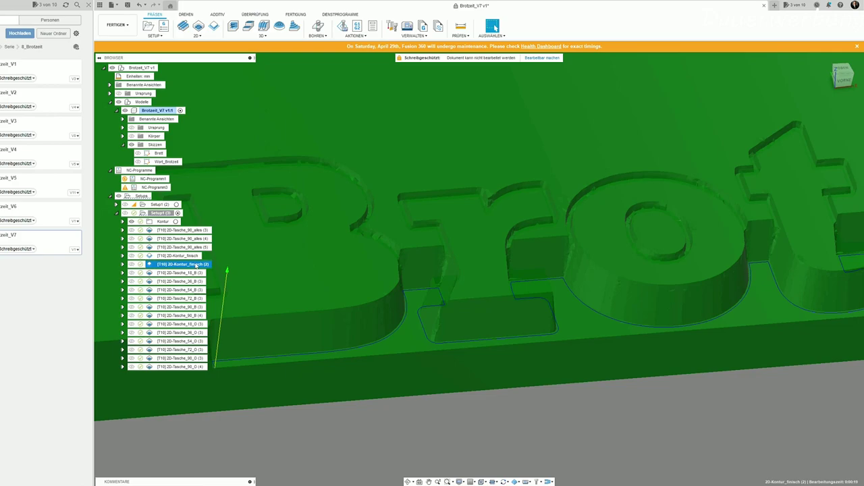
pyautogui.moveTo(637, 313); pyautogui.dragTo(500, 266, button='middle')
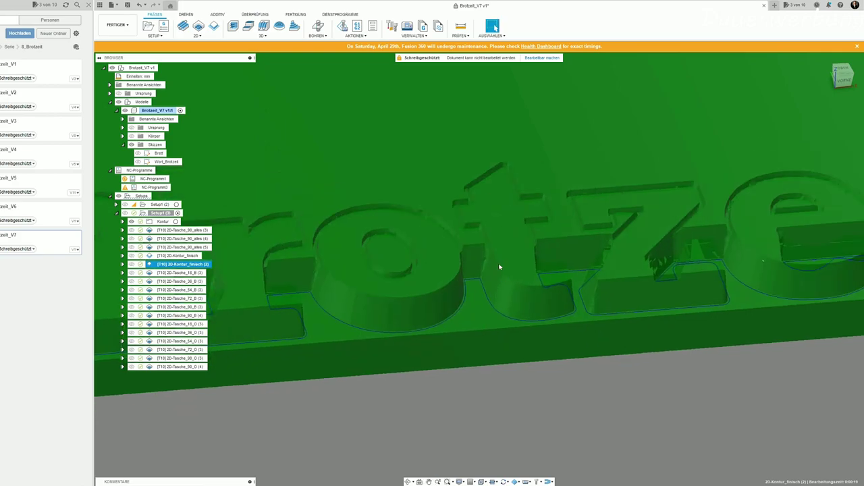
pyautogui.scroll(3, 401, 302)
pyautogui.scroll(3, 401, 302)
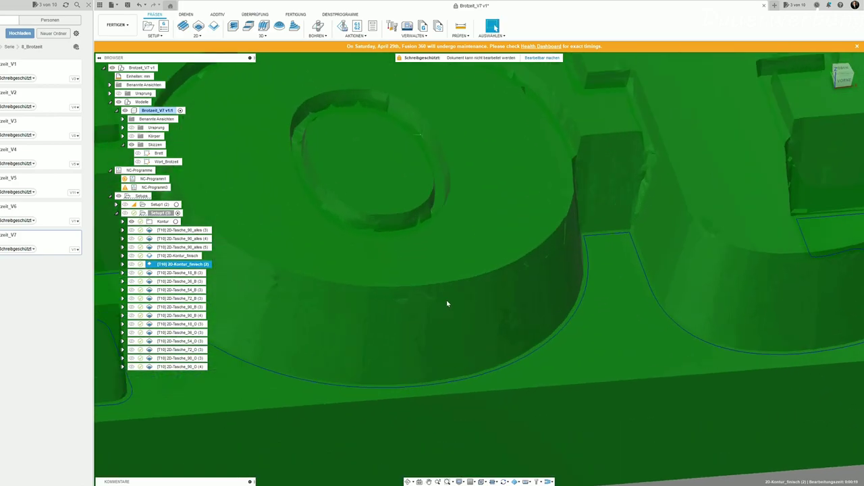
pyautogui.click(180, 256)
pyautogui.click(195, 265)
pyautogui.scroll(-3, 653, 301)
pyautogui.scroll(-2, 714, 355)
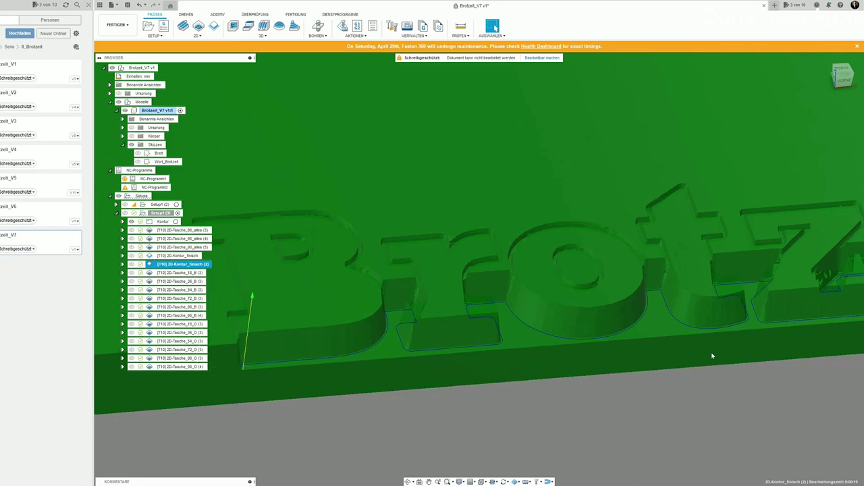
pyautogui.moveTo(511, 376); pyautogui.dragTo(393, 364, button='middle')
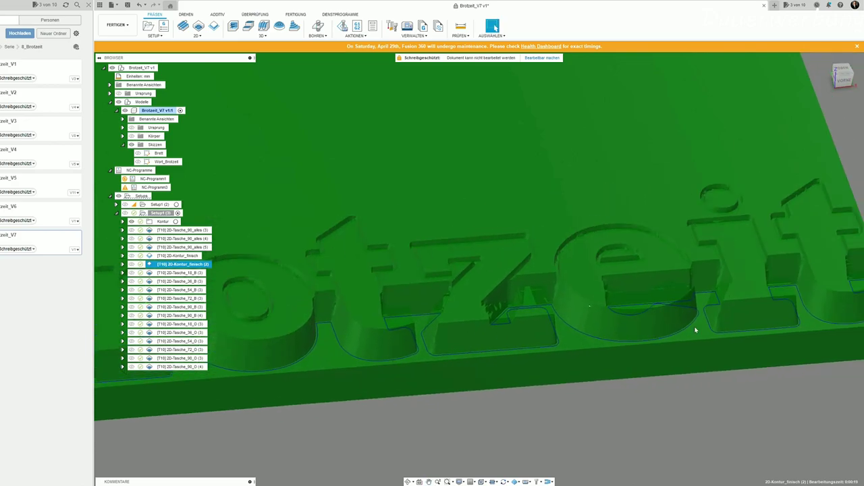
pyautogui.moveTo(468, 367)
pyautogui.keyDown('shift'); pyautogui.mouseDown(button='middle')
pyautogui.moveTo(659, 359)
pyautogui.moveTo(660, 372)
pyautogui.moveTo(660, 358)
pyautogui.moveTo(596, 418)
pyautogui.moveTo(509, 408)
pyautogui.moveTo(432, 304)
pyautogui.mouseUp(button='middle'); pyautogui.keyUp('shift')
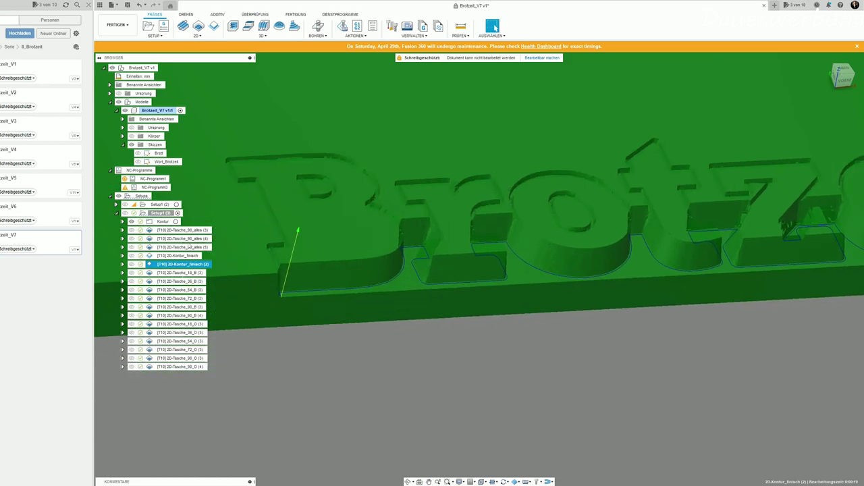
# Simulate the toolpaths on the stock, end the simulation, and open pocket 2D-Tasche_18_B (3)
pyautogui.click(342, 26)
pyautogui.click(836, 110)
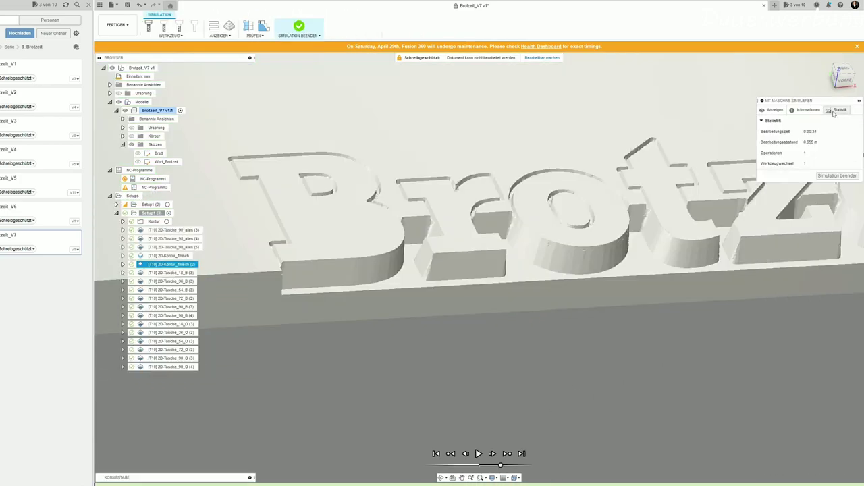
pyautogui.click(837, 176)
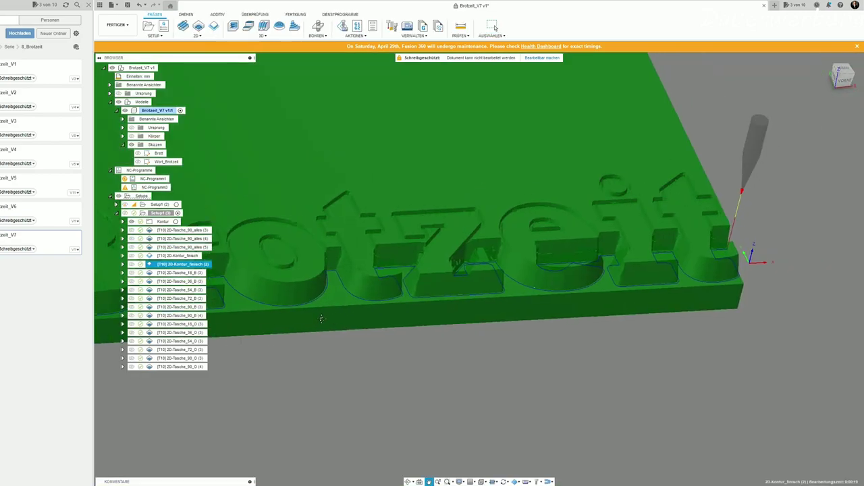
pyautogui.doubleClick(181, 273)
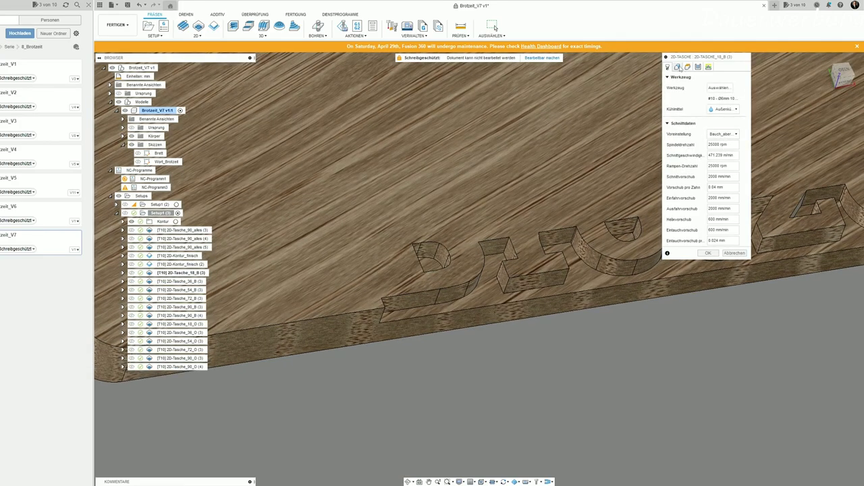
# Review 2D-Tasche_18_B (3)'s geometry, heights, passes and linking, confirm 1.587 mm radial stock, and accept
pyautogui.click(678, 67)
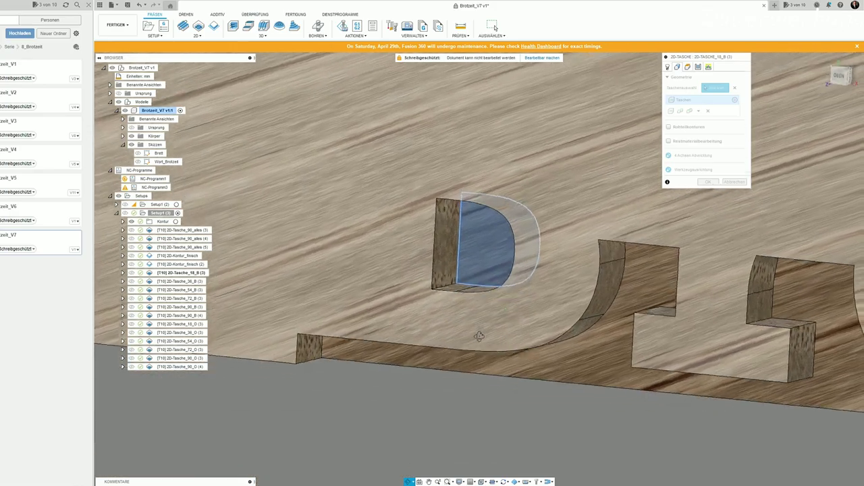
pyautogui.keyDown('shift'); pyautogui.moveTo(479, 336); pyautogui.dragTo(498, 310, button='middle'); pyautogui.keyUp('shift')
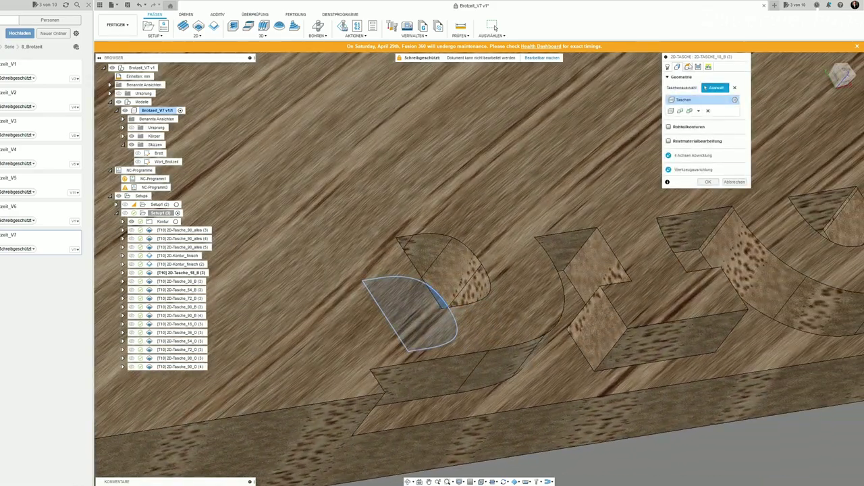
pyautogui.click(688, 67)
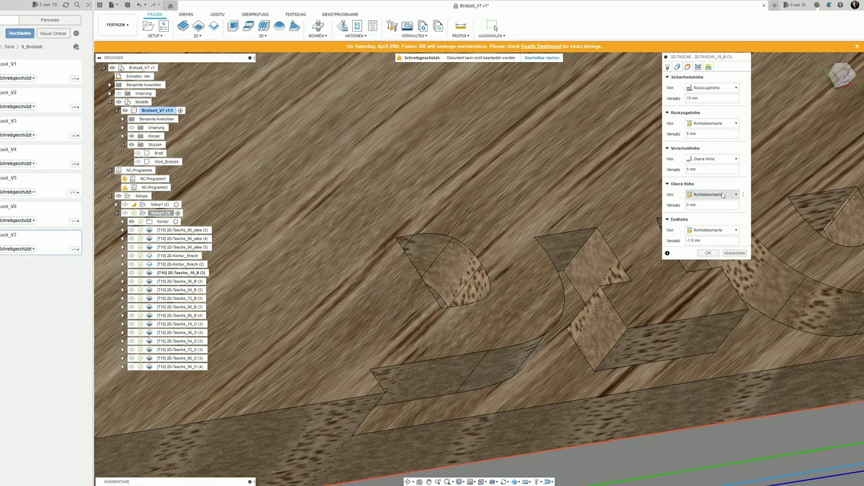
pyautogui.click(699, 68)
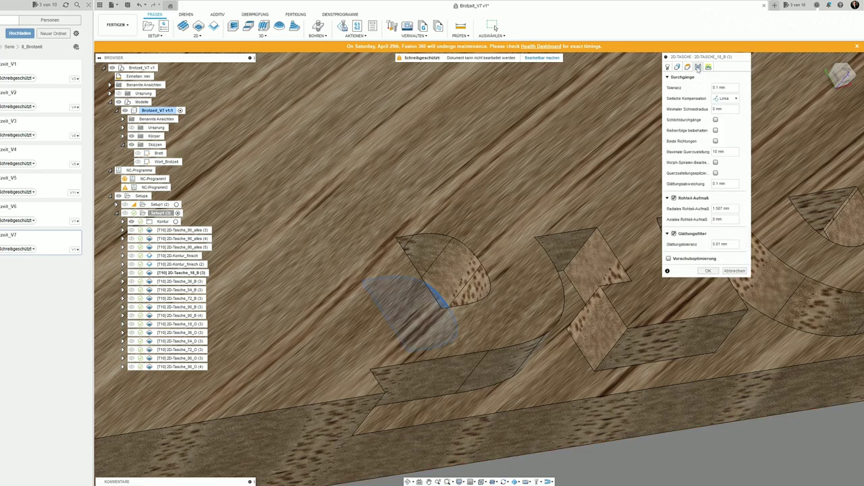
pyautogui.click(686, 210)
pyautogui.click(709, 67)
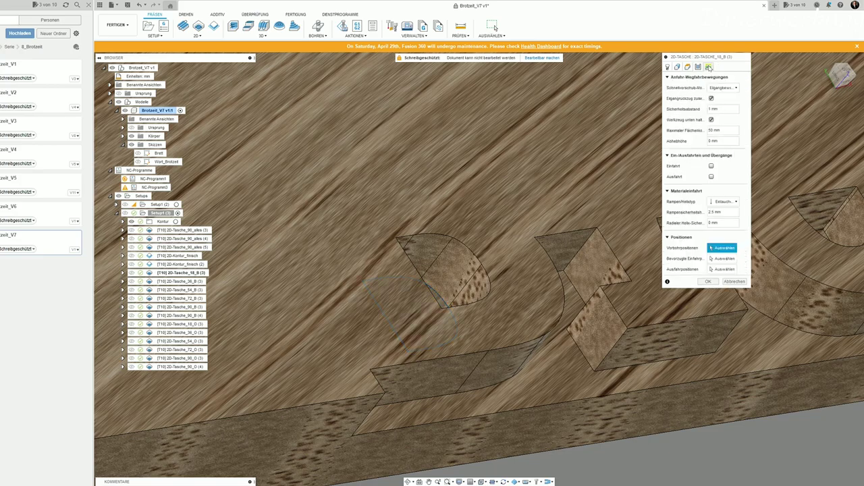
pyautogui.click(736, 282)
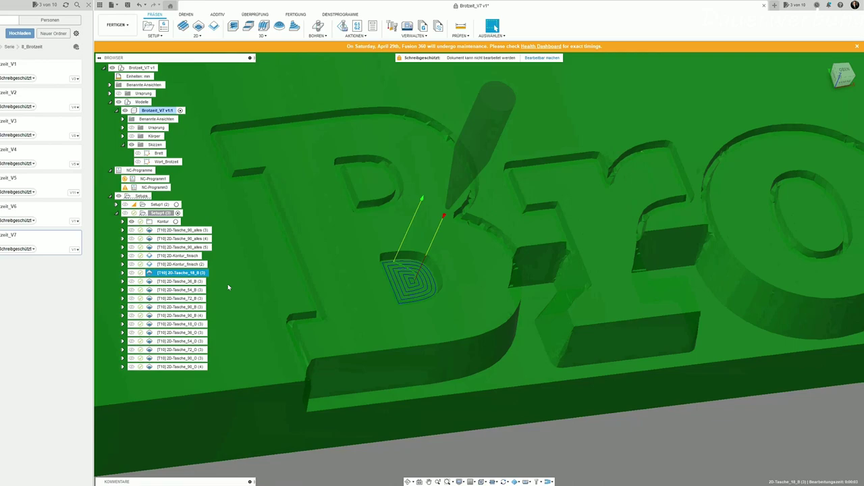
# Preview the B pocket toolpaths 2D-Tasche_36_B, 54_B, 90_B (3) and 90_B (4)
pyautogui.click(196, 281)
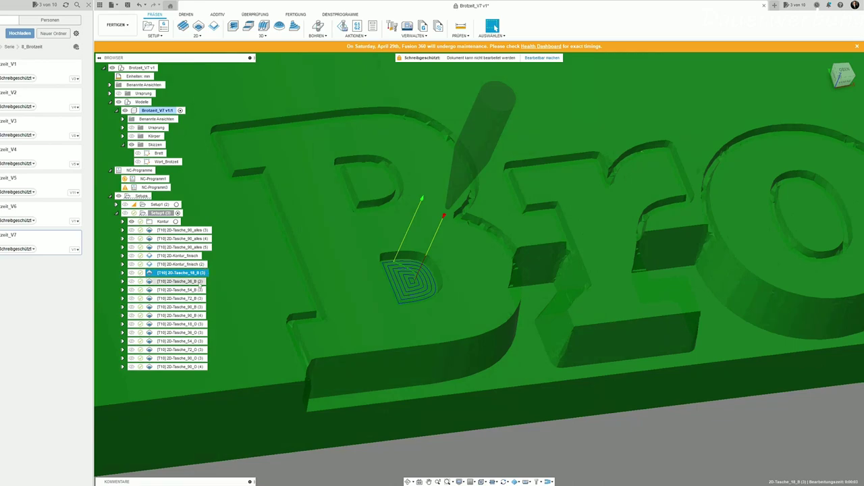
pyautogui.click(195, 289)
pyautogui.click(200, 307)
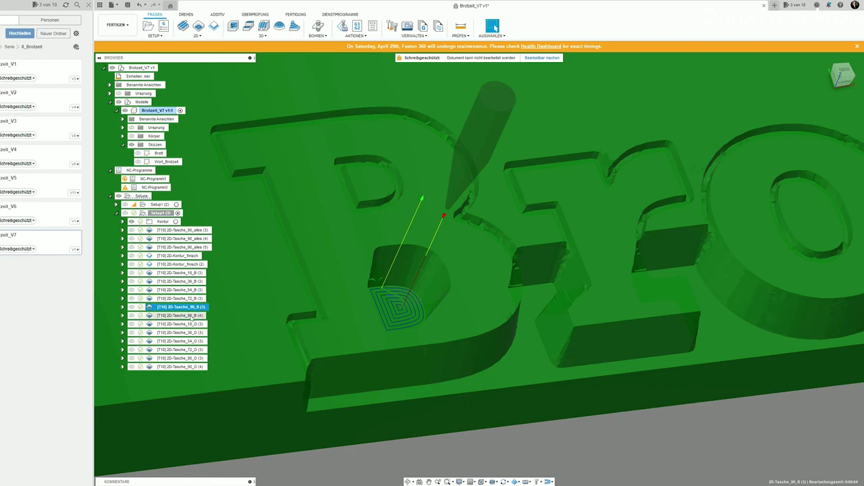
pyautogui.click(195, 316)
pyautogui.moveTo(180, 324)
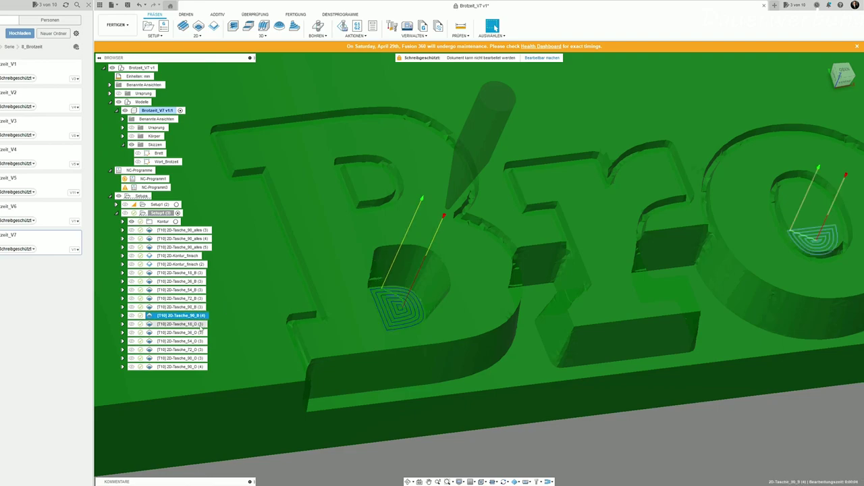
pyautogui.scroll(-3, 309, 337)
pyautogui.scroll(5, 473, 253)
# Preview the O pocket toolpaths in turn, starting with 2D-Tasche_18_O (3)
pyautogui.click(179, 325)
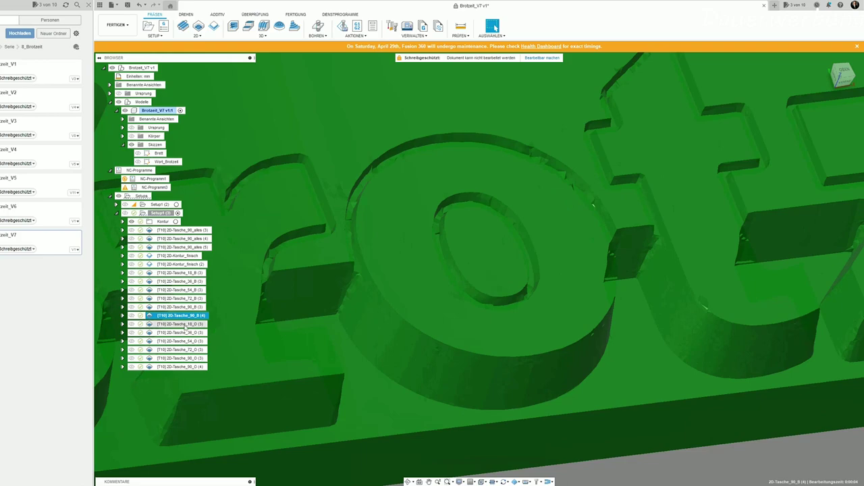
pyautogui.click(194, 341)
pyautogui.click(196, 349)
pyautogui.click(198, 358)
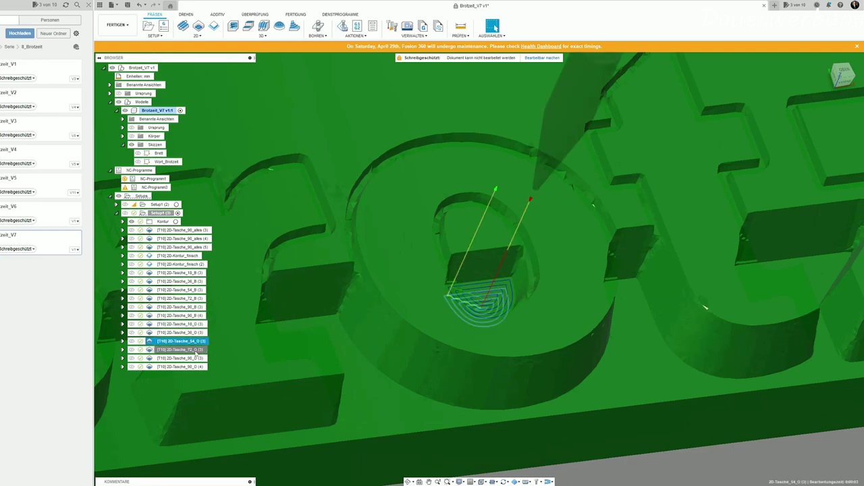
pyautogui.click(202, 367)
pyautogui.scroll(-3, 513, 283)
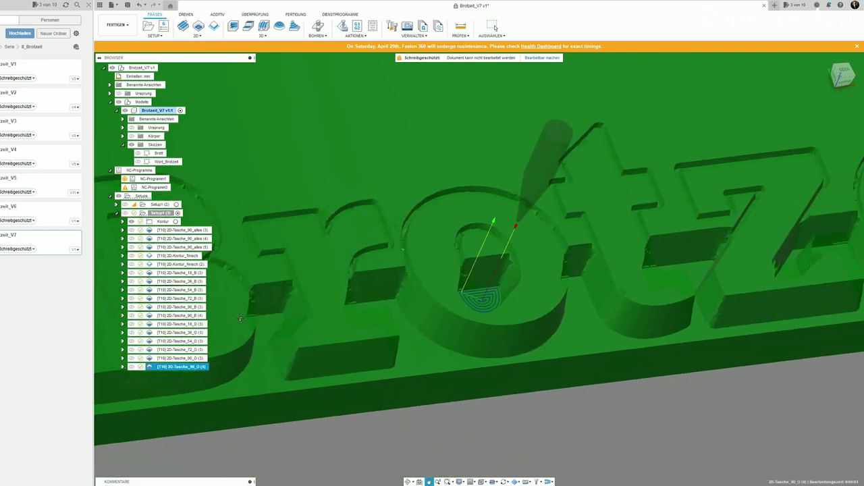
pyautogui.scroll(2, 473, 304)
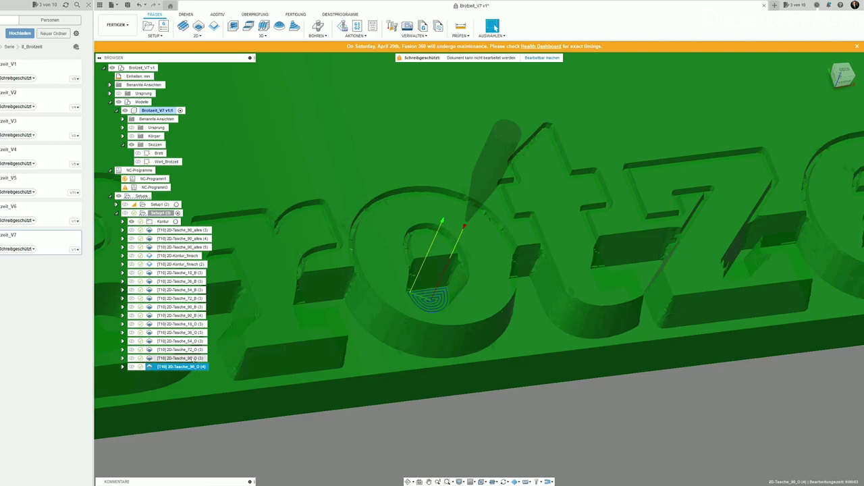
# Open 2D-Tasche_90_O (4)'s passes, showing 1.587 mm radial and 0 mm axial stock
pyautogui.click(185, 371)
pyautogui.doubleClick(186, 368)
pyautogui.click(698, 66)
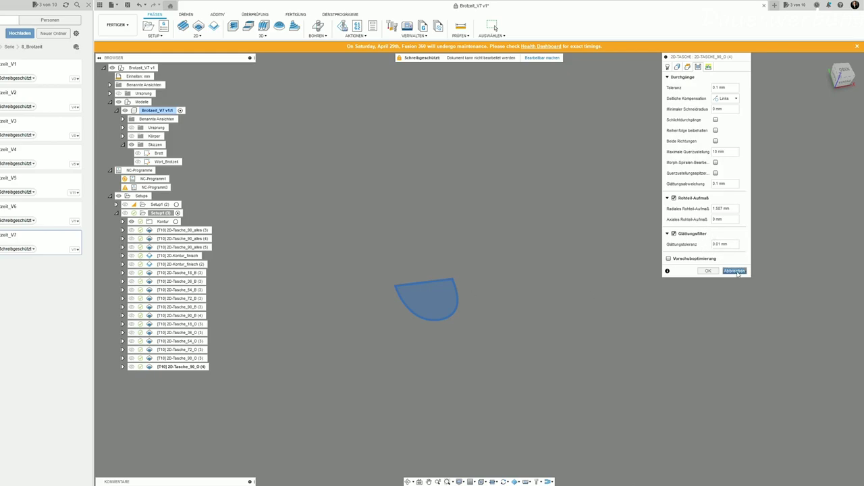
# Confirm 2D-Tasche_90_O (4) uses the 6 mm #10 tool, then cancel without changes
pyautogui.click(668, 68)
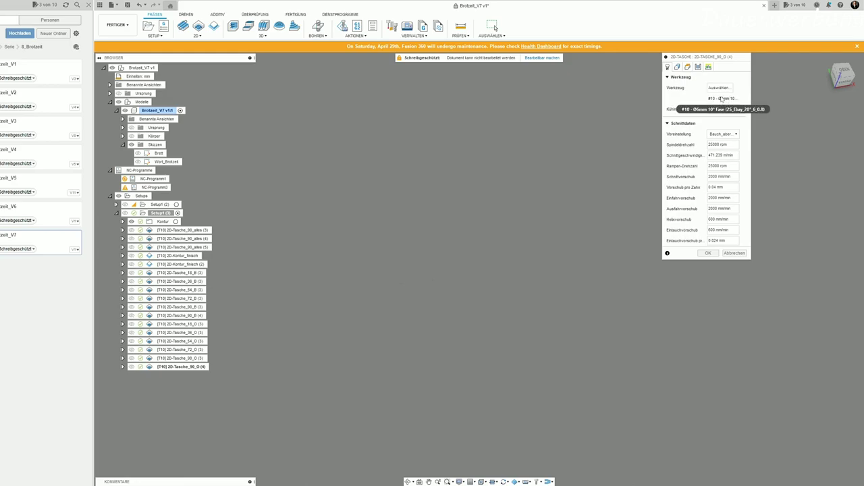
pyautogui.click(698, 67)
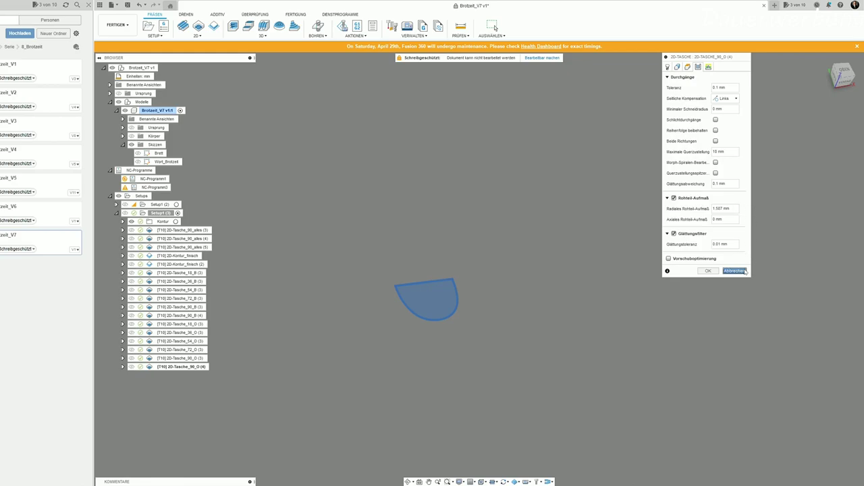
pyautogui.click(736, 271)
pyautogui.click(193, 349)
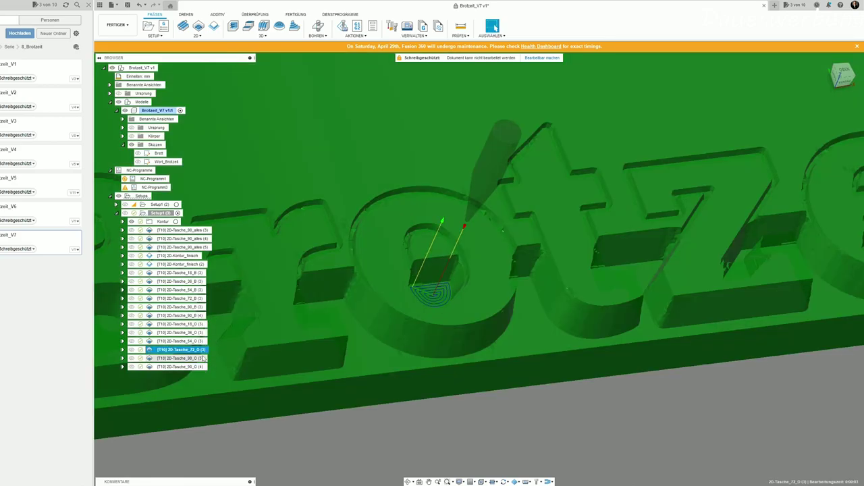
# Display the 2D-Tasche_90_O (4) toolpath and view the whole board from a lower front angle
pyautogui.click(198, 358)
pyautogui.click(198, 367)
pyautogui.click(396, 432)
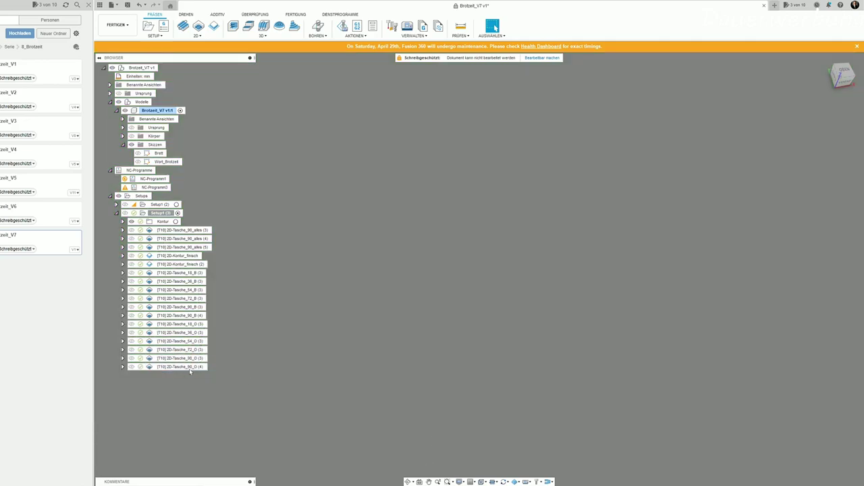
pyautogui.click(190, 367)
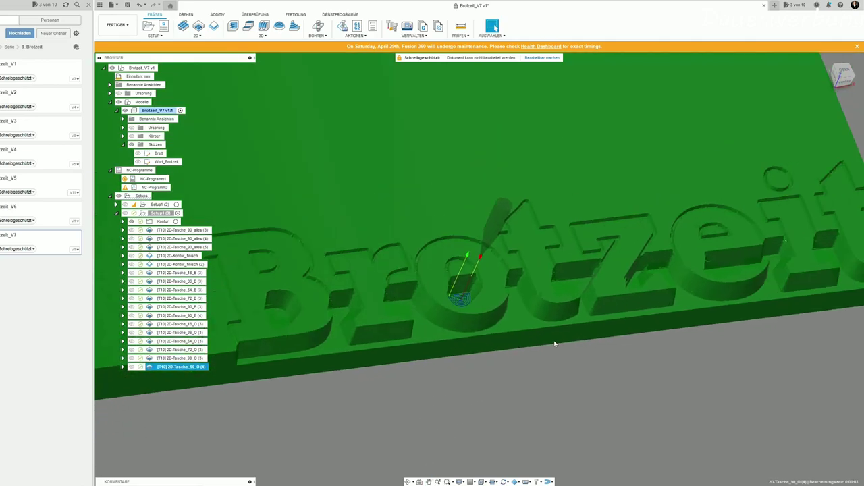
pyautogui.moveTo(555, 343); pyautogui.dragTo(479, 360, button='middle')
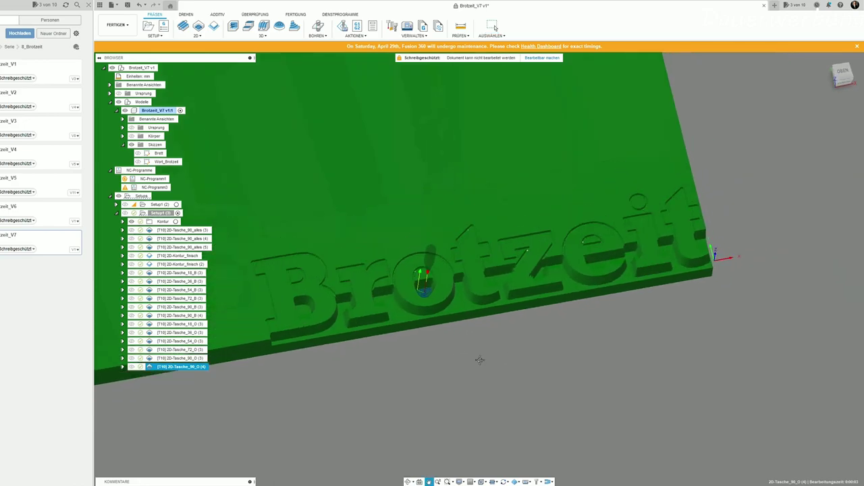
pyautogui.moveTo(479, 360); pyautogui.dragTo(517, 370)
pyautogui.press('Escape')
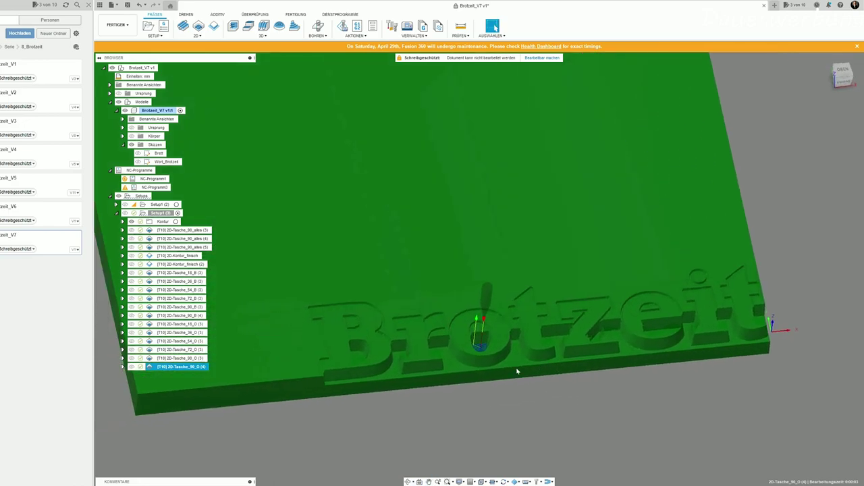
pyautogui.moveTo(517, 371)
pyautogui.mouseDown(button='middle')
pyautogui.moveTo(565, 348)
pyautogui.moveTo(582, 383)
pyautogui.mouseUp(button='middle')
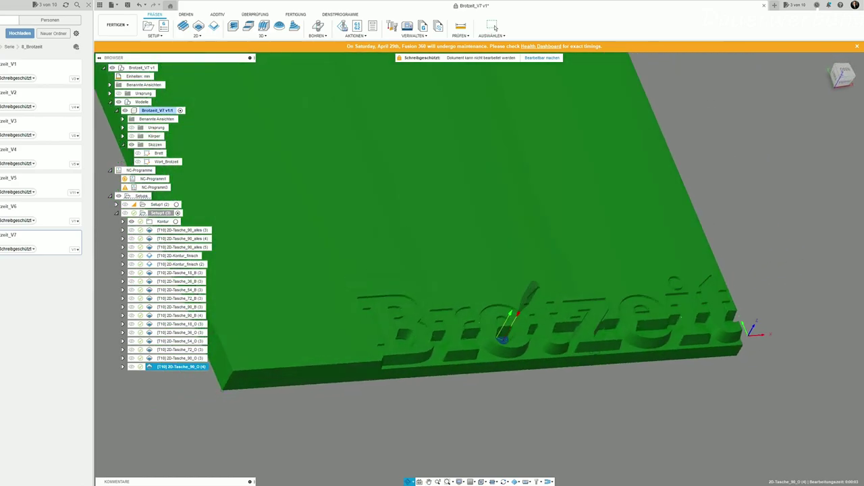
pyautogui.keyDown('shift'); pyautogui.moveTo(582, 384); pyautogui.dragTo(495, 27, button='middle'); pyautogui.keyUp('shift')
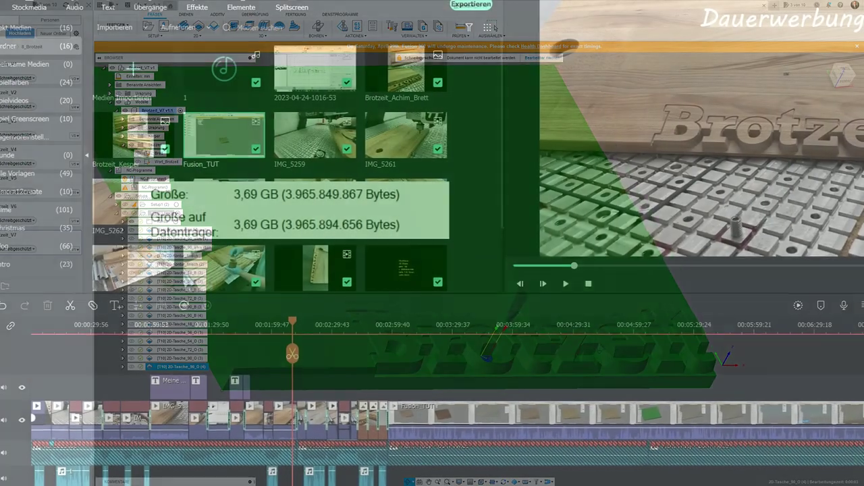